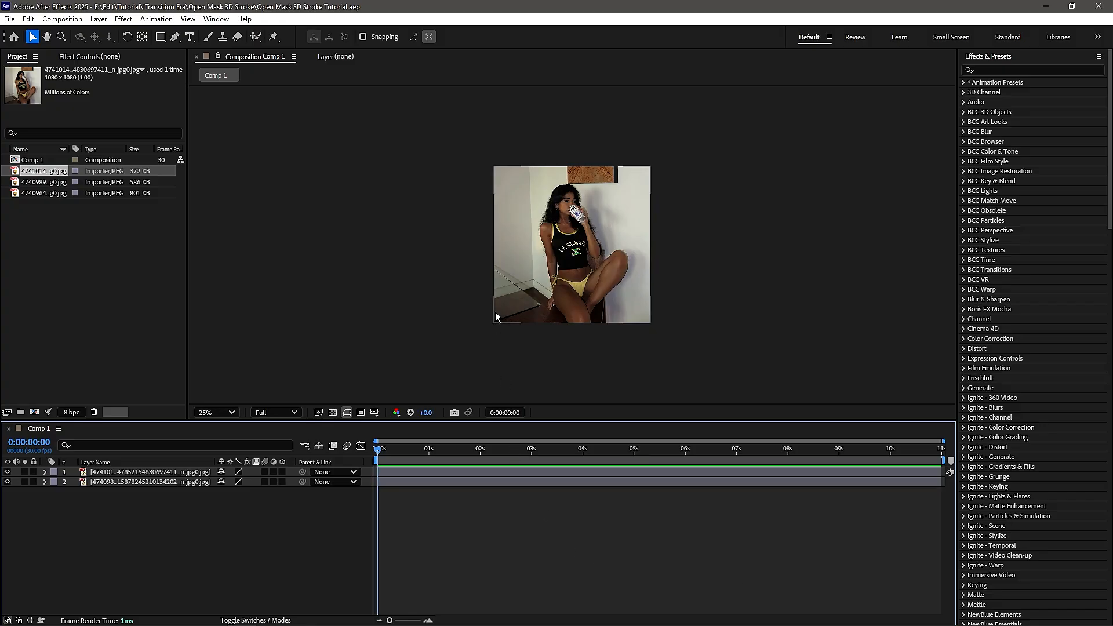
# - Briefly solo an image layer to view its picture on its own
pyautogui.press('.')
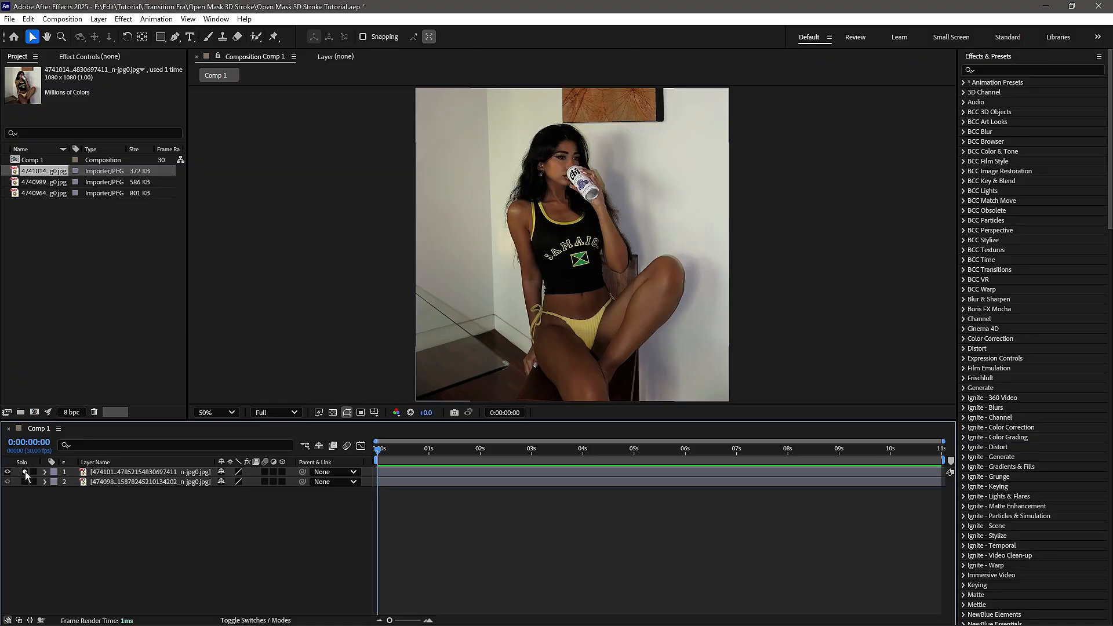
pyautogui.click(23, 482)
pyautogui.click(24, 482)
pyautogui.press(',')
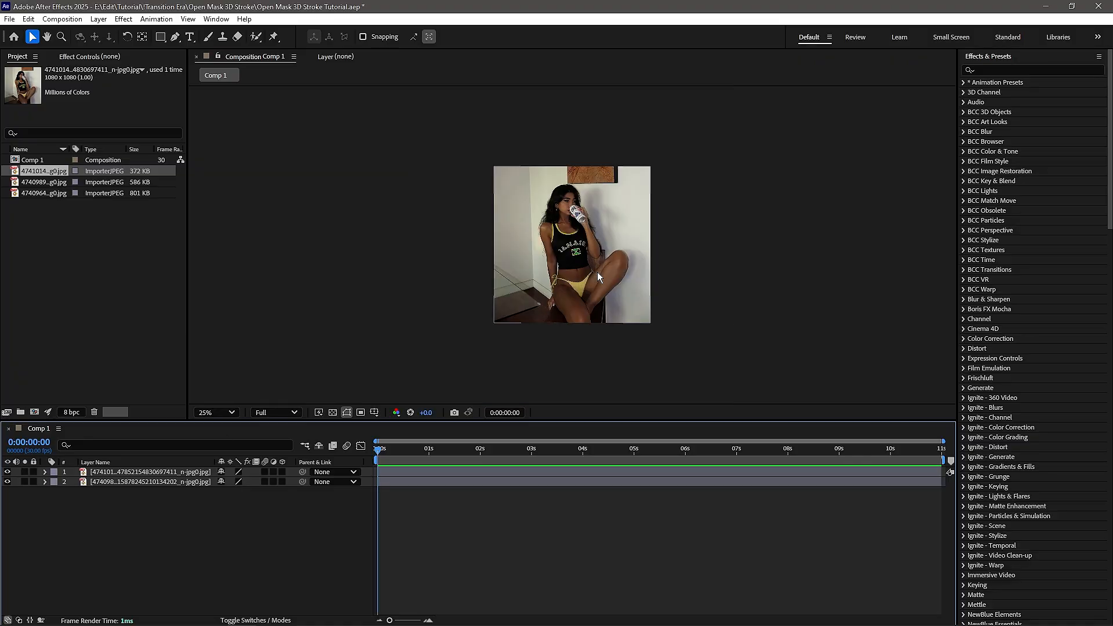
# - Pre-compose the two image layers separately, moving all attributes into each new composition
pyautogui.click(398, 473)
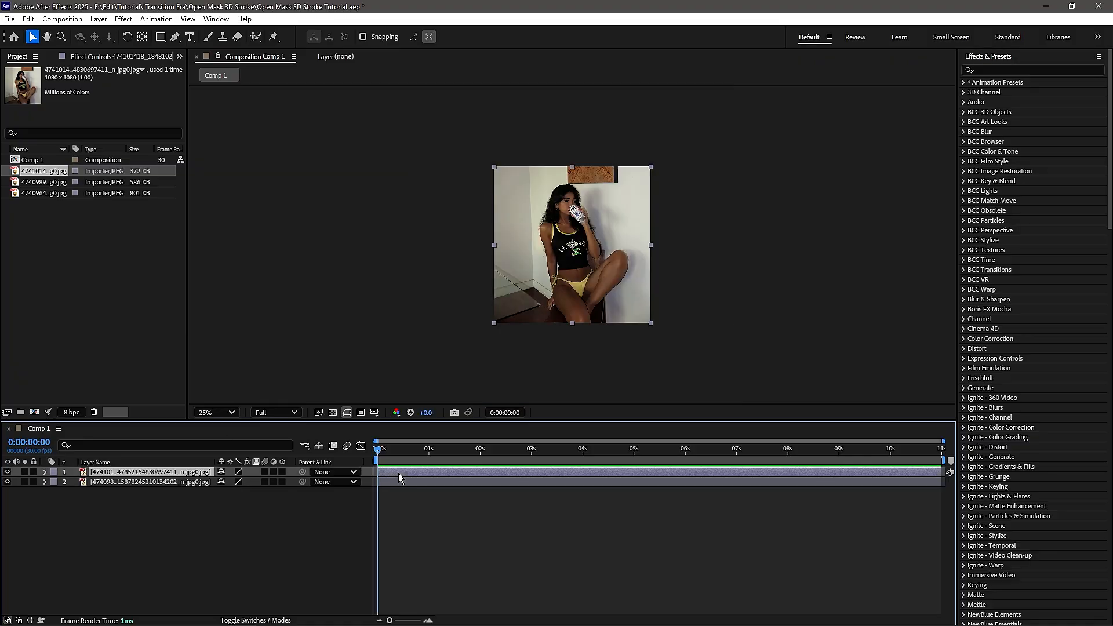
pyautogui.rightClick(398, 473)
pyautogui.click(436, 401)
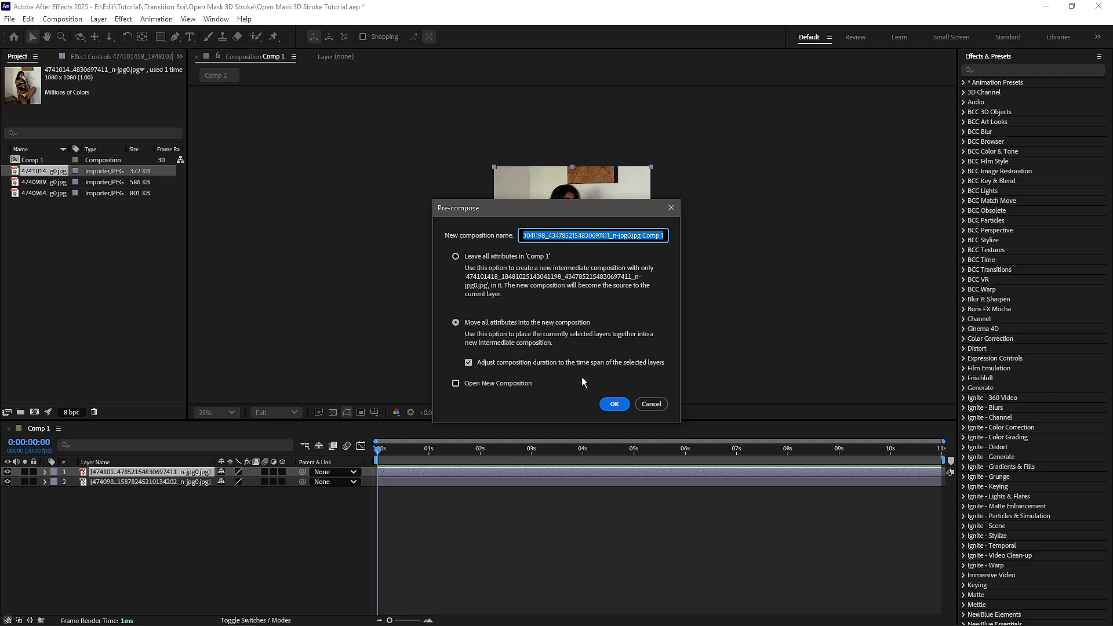
pyautogui.click(614, 404)
pyautogui.click(461, 483)
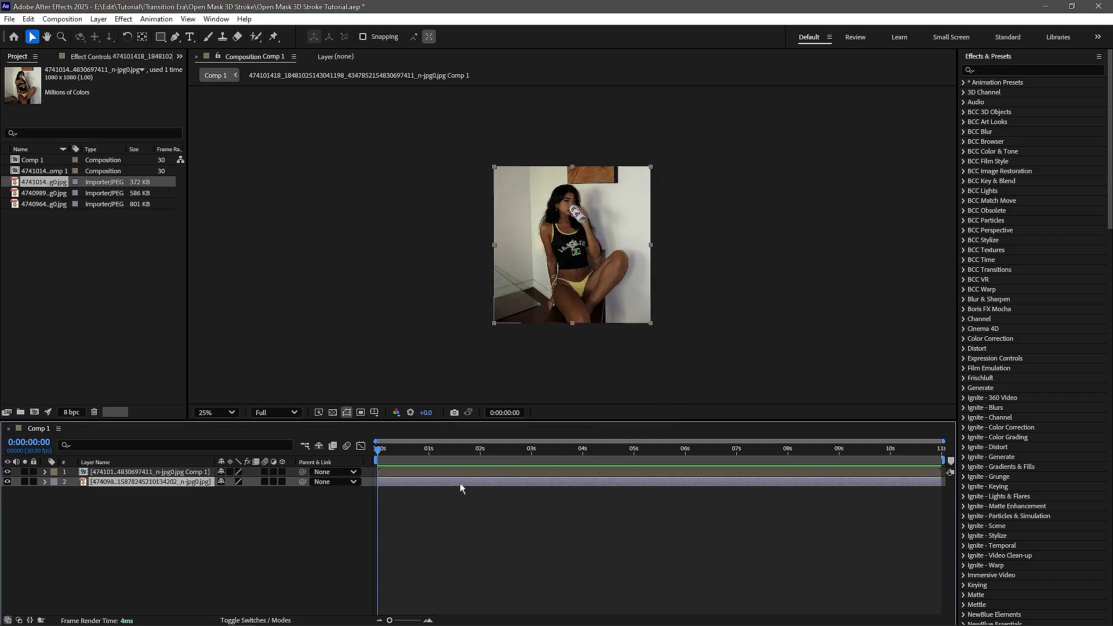
pyautogui.rightClick(460, 482)
pyautogui.click(502, 408)
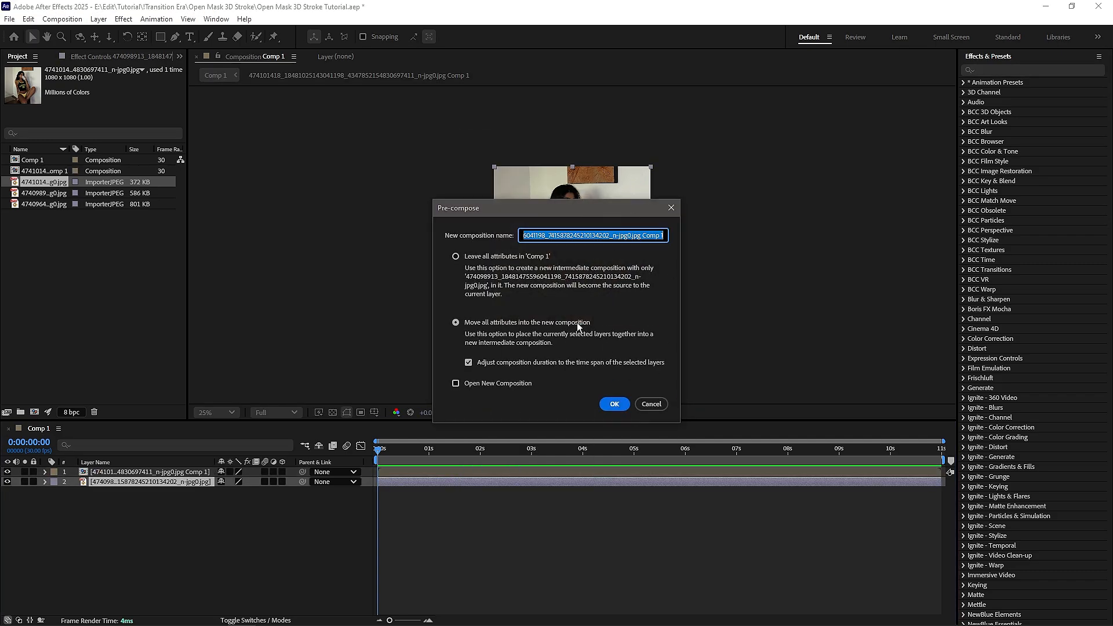
pyautogui.click(614, 403)
pyautogui.click(371, 533)
# - Duplicate the top pre-composed layer and switch to the Rectangle tool
pyautogui.click(391, 474)
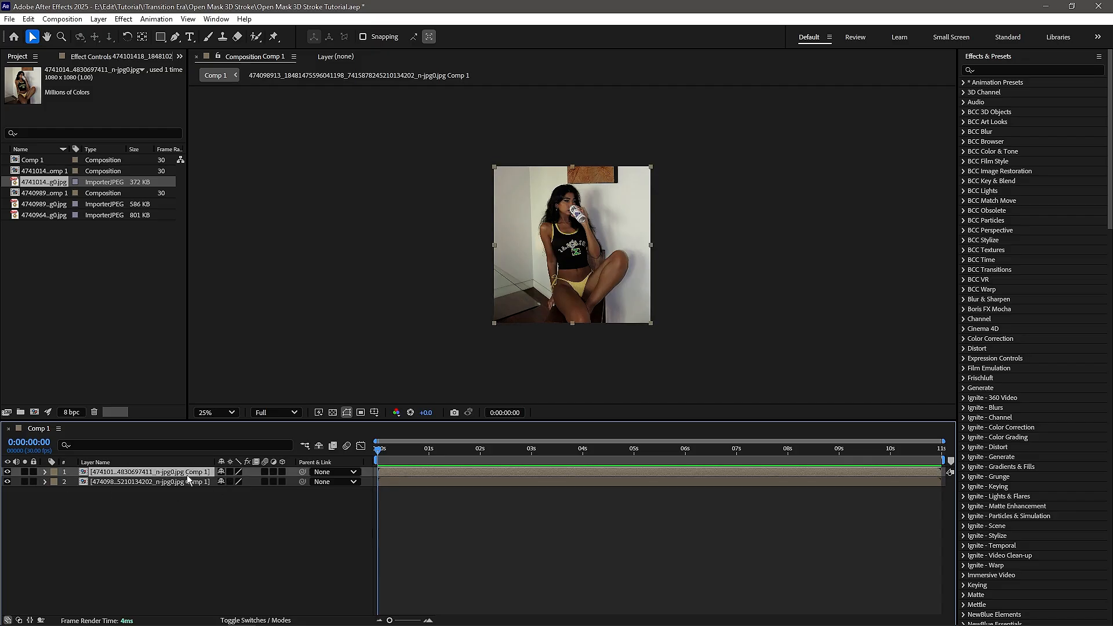
pyautogui.hotkey('ctrl', 'd')
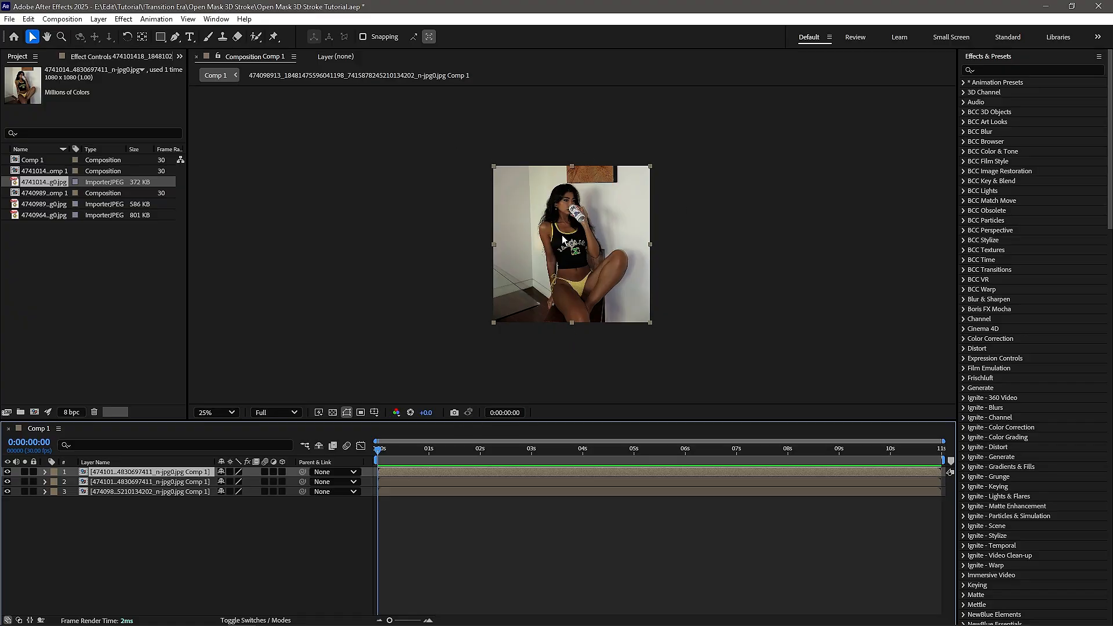
pyautogui.click(161, 37)
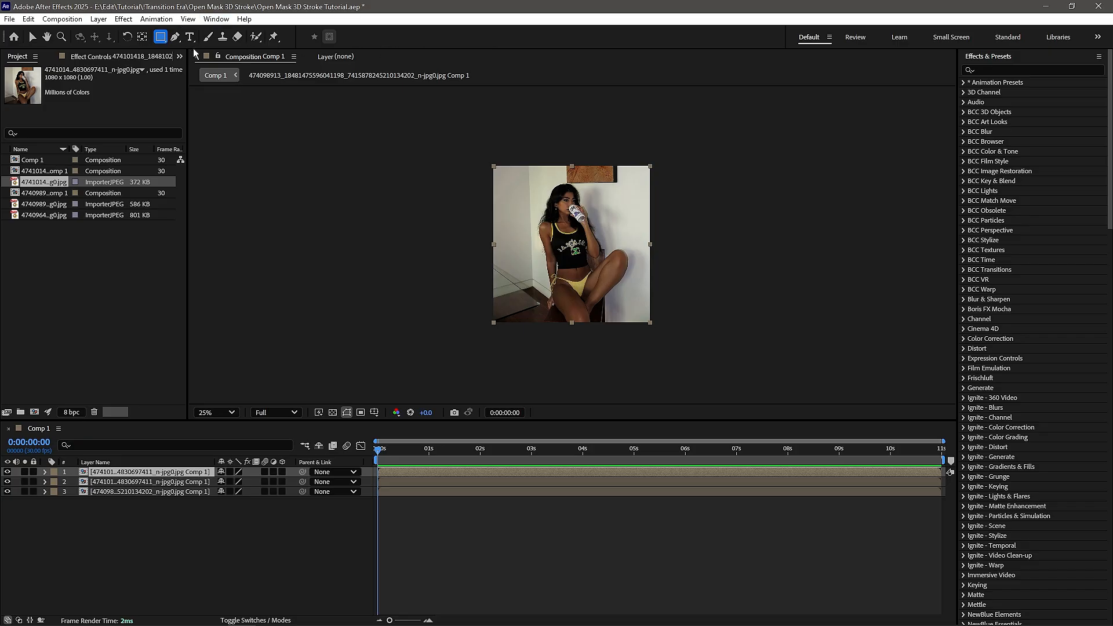
# - Show the proportional grid and draw a rectangular mask covering the left half of the topmost layer
pyautogui.click(216, 19)
pyautogui.click(388, 467)
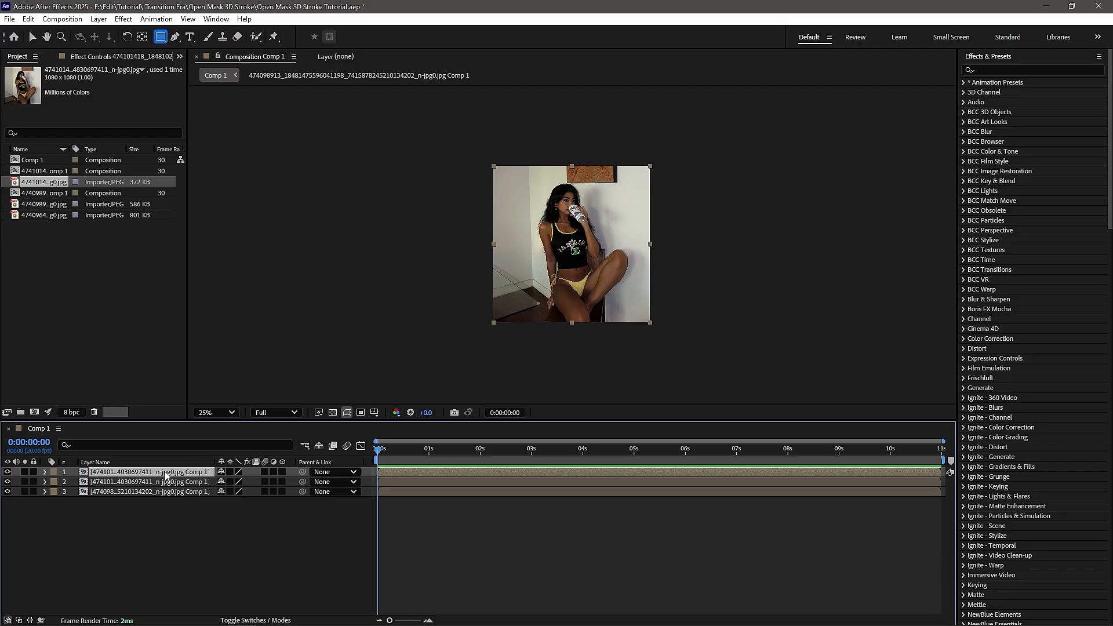
pyautogui.click(374, 412)
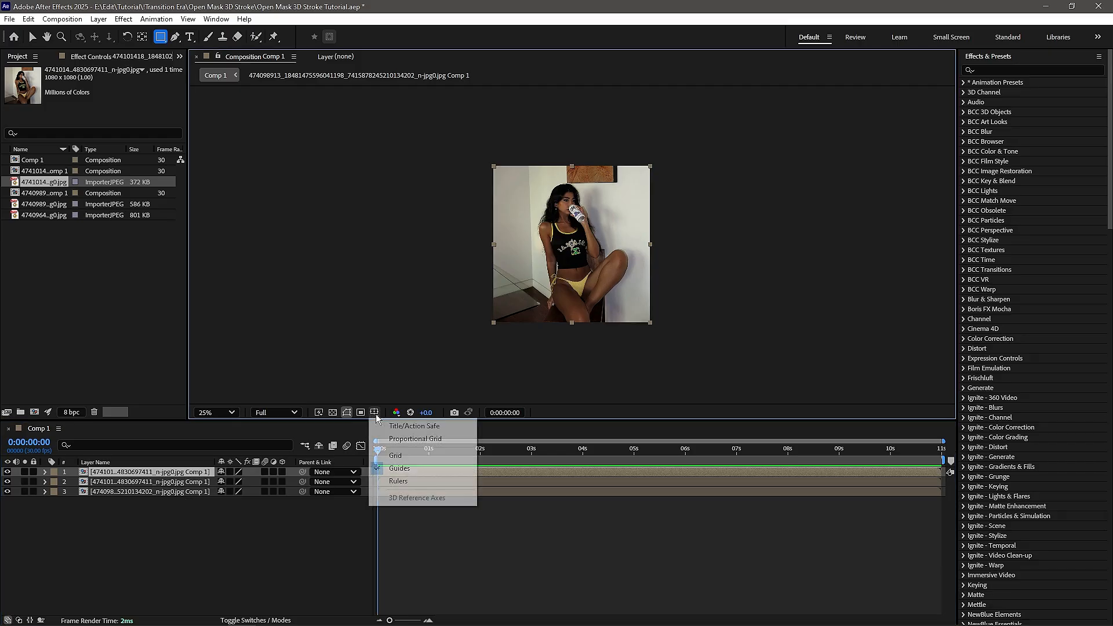
pyautogui.click(402, 440)
pyautogui.scroll(2, 505, 140)
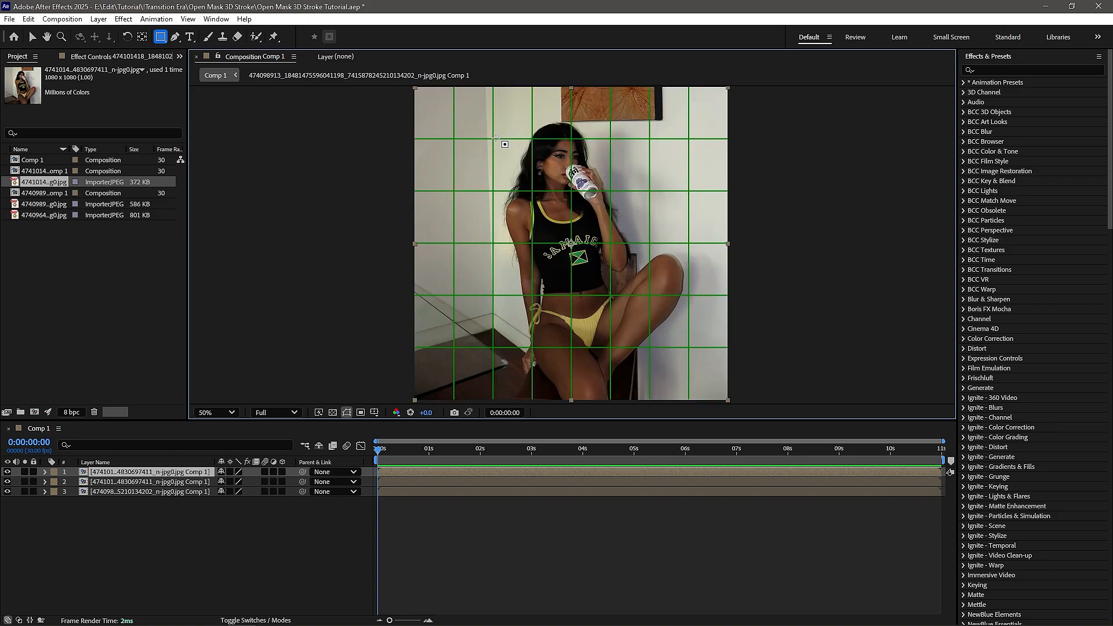
pyautogui.moveTo(415, 87)
pyautogui.mouseDown()
pyautogui.moveTo(559, 272)
pyautogui.moveTo(572, 413)
pyautogui.mouseUp()
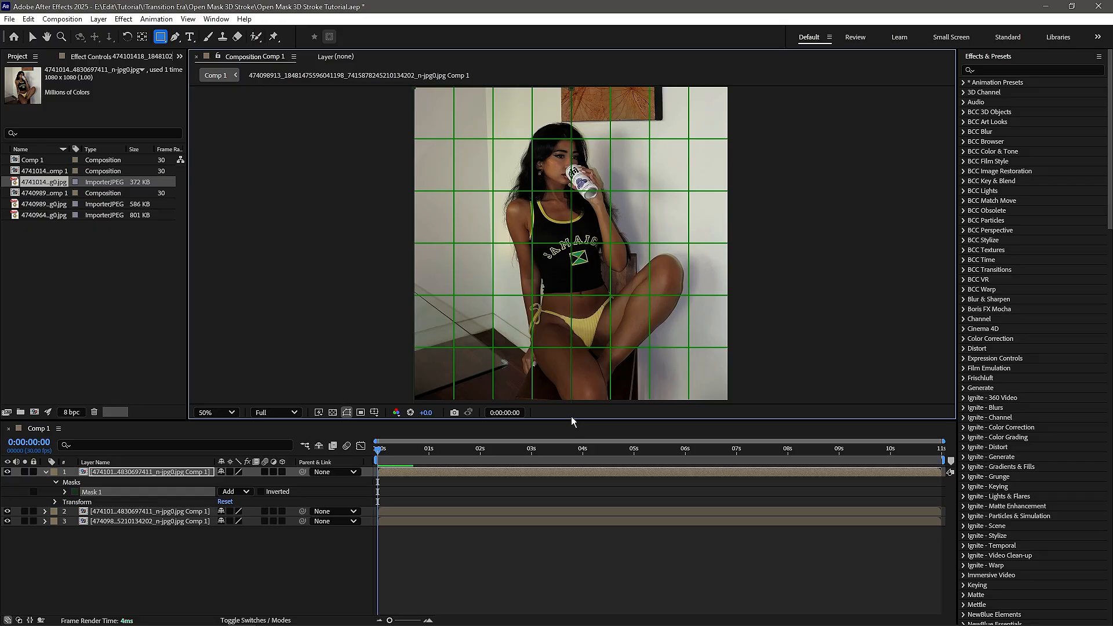
pyautogui.scroll(-2, 549, 297)
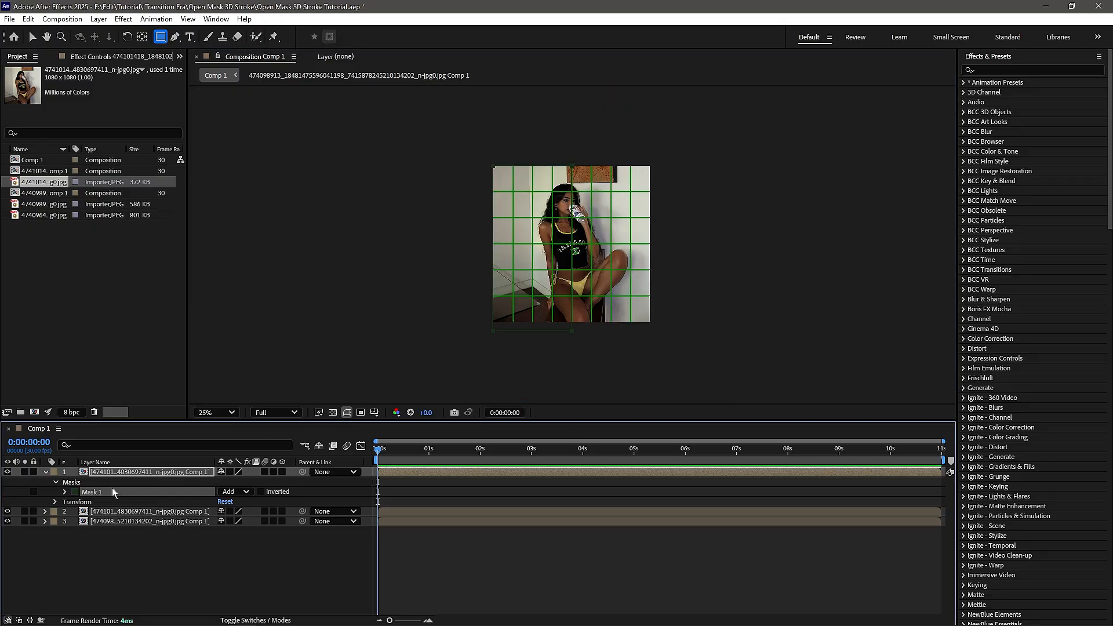
# - Copy the half-frame mask onto the second layer and invert it so it covers the opposite half
pyautogui.click(149, 513)
pyautogui.click(273, 513)
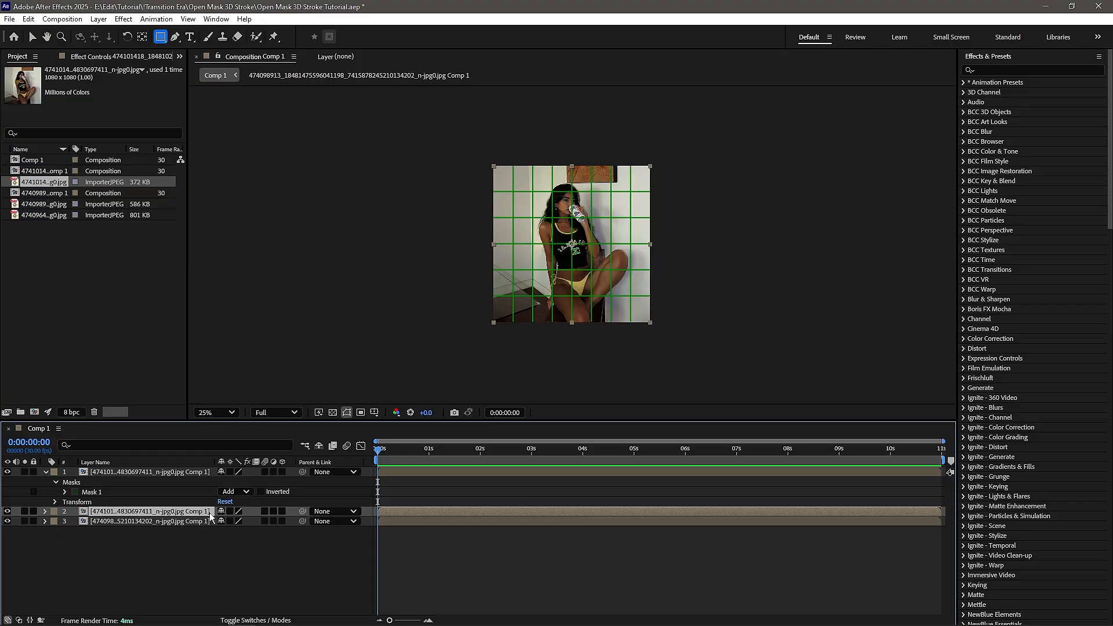
pyautogui.hotkey('ctrl', 'v')
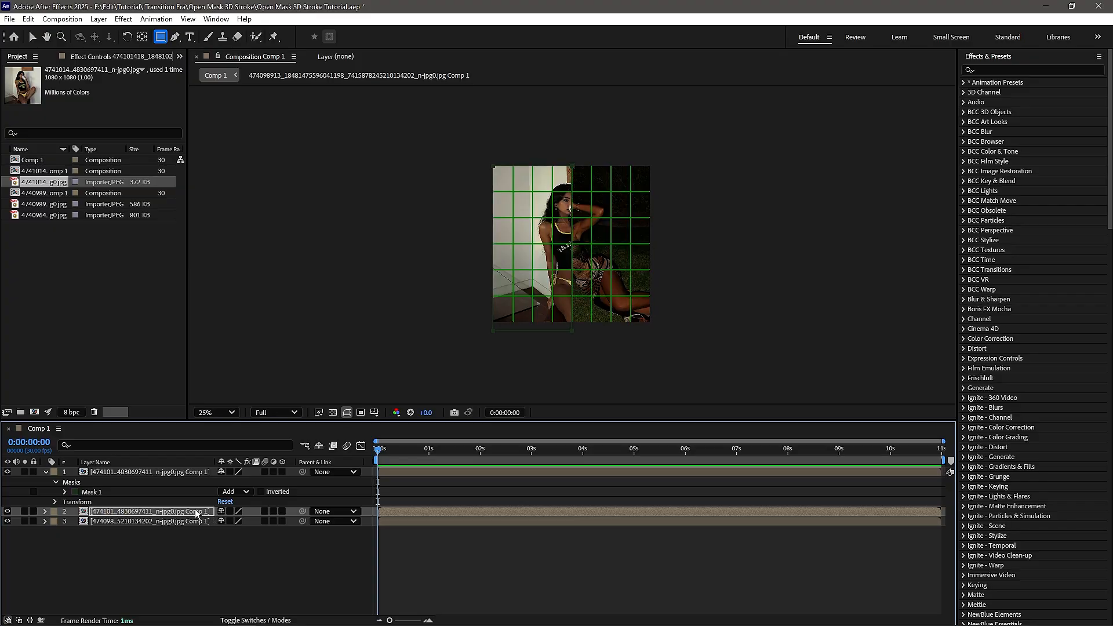
pyautogui.press('m')
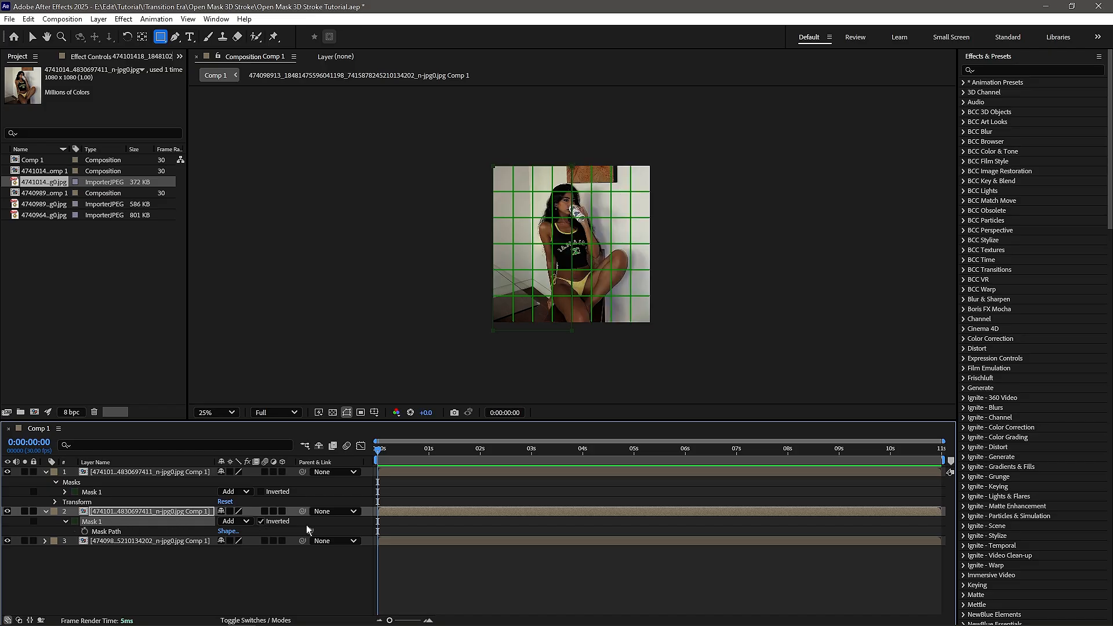
pyautogui.click(410, 540)
pyautogui.click(180, 563)
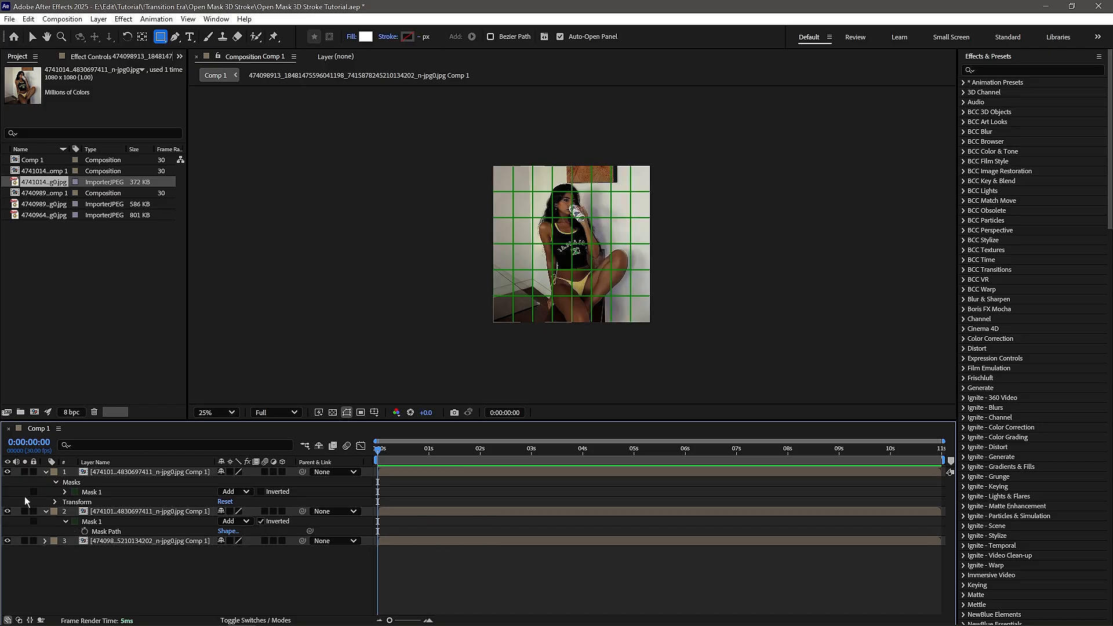
# - Solo the second layer and the bottom layer in turn to check what each one shows
pyautogui.click(23, 513)
pyautogui.click(23, 513)
pyautogui.click(27, 540)
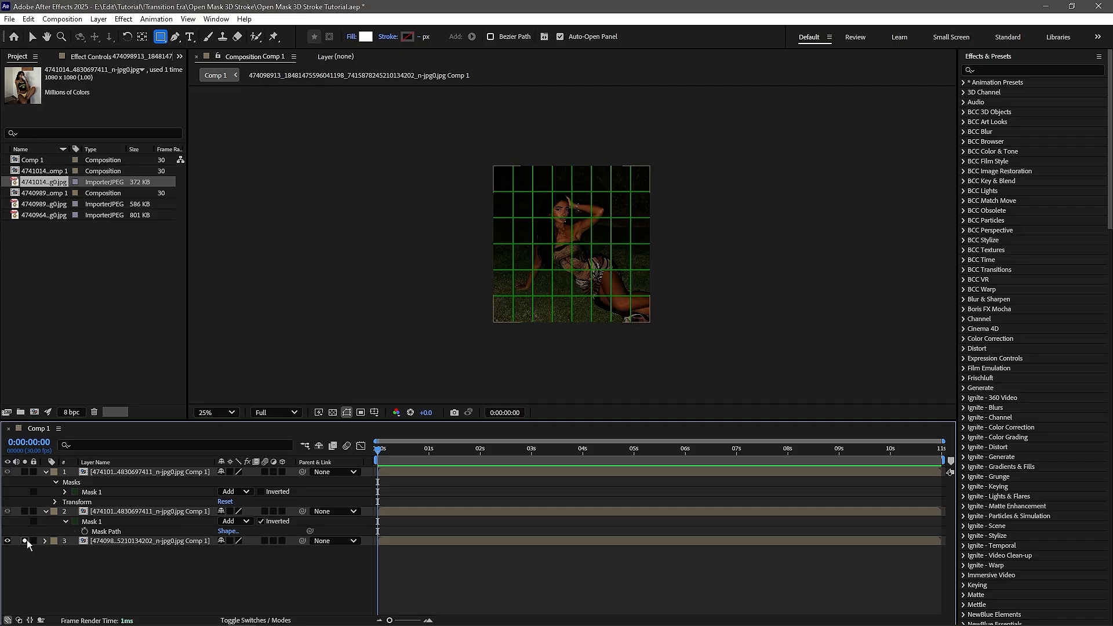
pyautogui.click(27, 540)
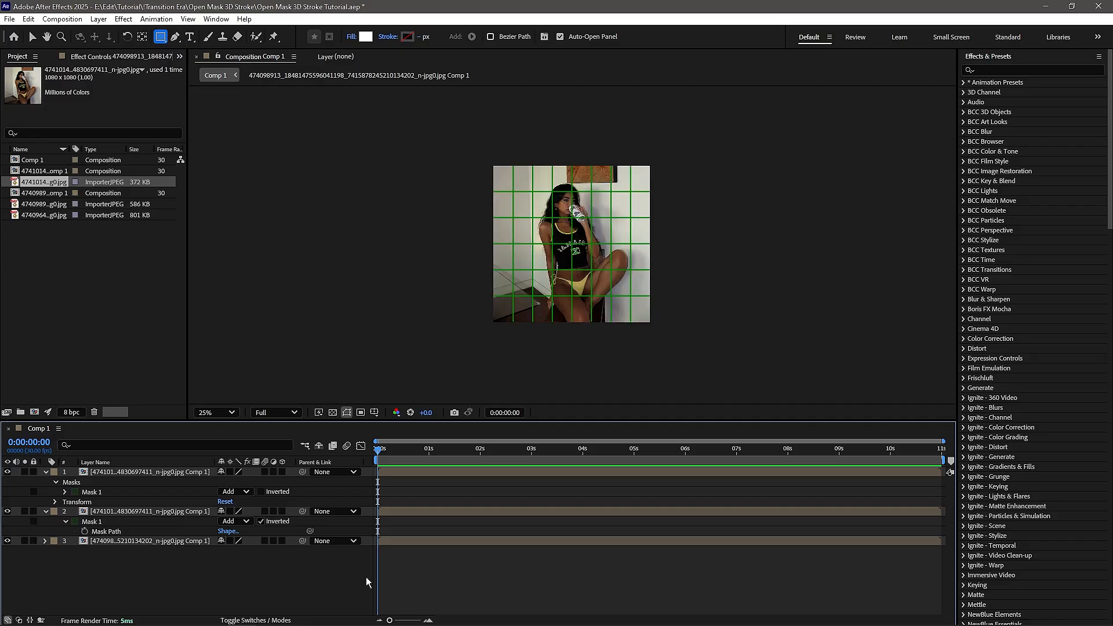
# - Hide the proportional grid and switch back to the Selection tool
pyautogui.click(374, 413)
pyautogui.click(389, 440)
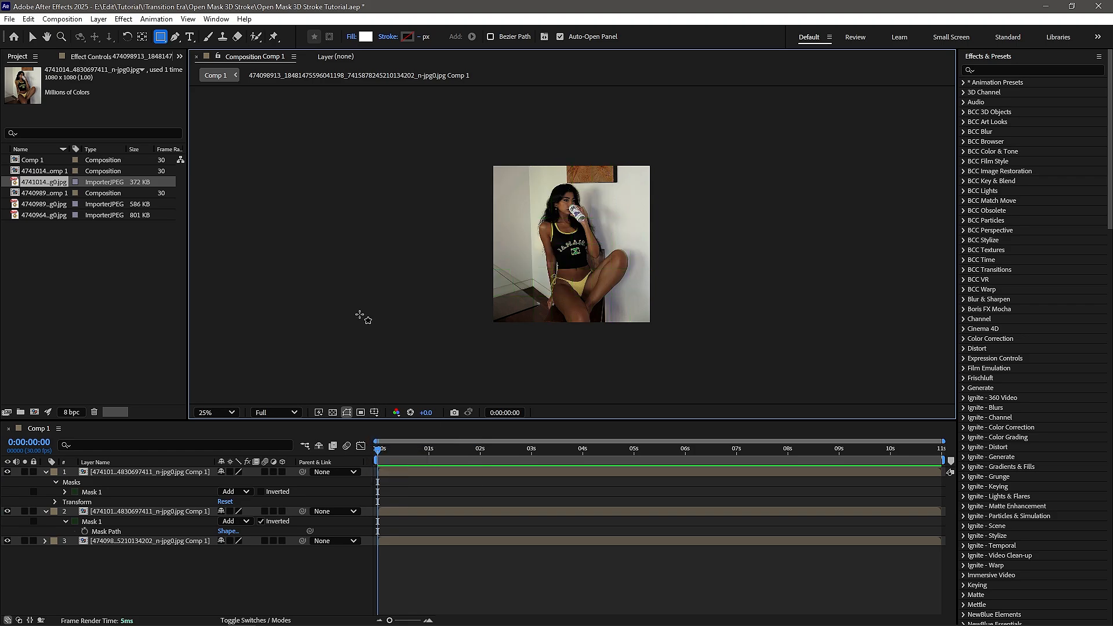
pyautogui.click(32, 36)
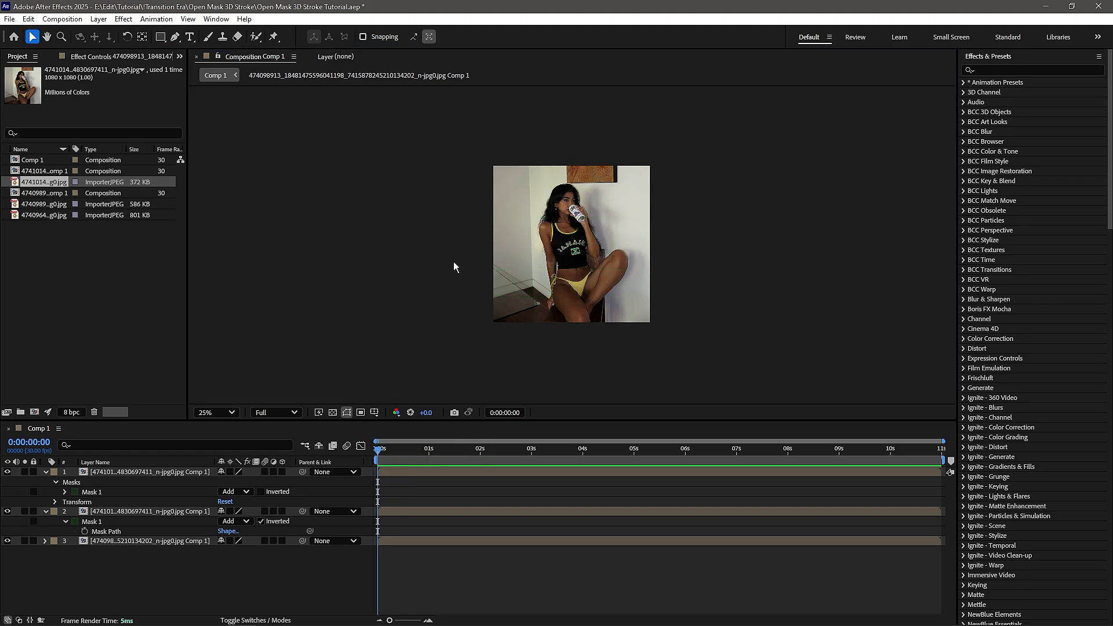
# - Reveal Position on all layers and set starting Position keyframes at 0:00:00:00 on the two masked layers
pyautogui.scroll(1, 453, 262)
pyautogui.hotkey('ctrl', 'a')
pyautogui.press('p')
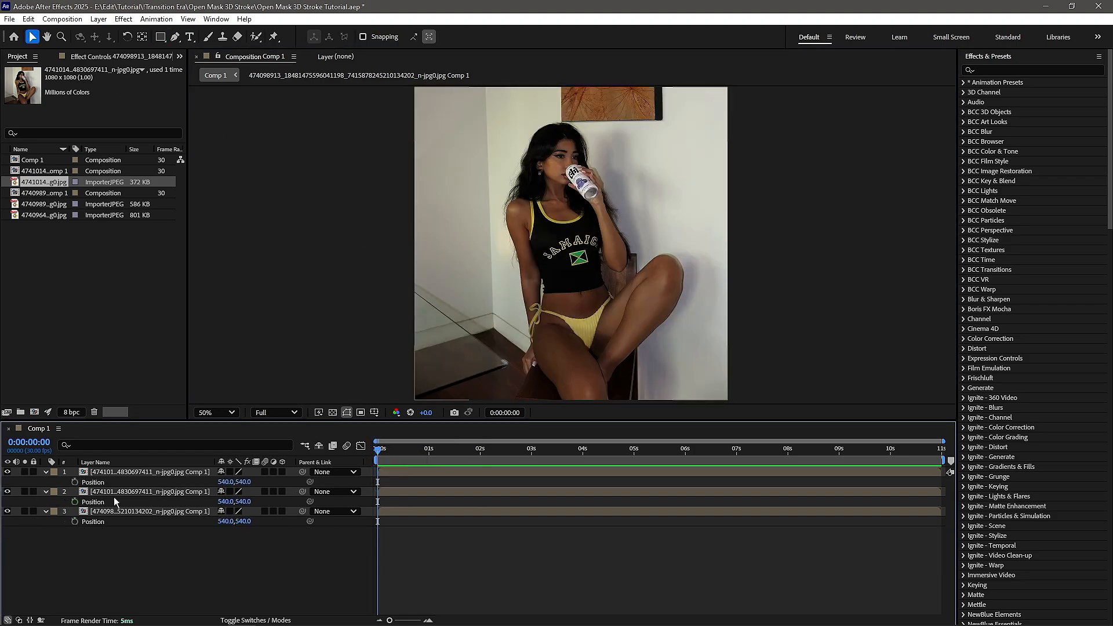
pyautogui.click(74, 482)
pyautogui.click(74, 502)
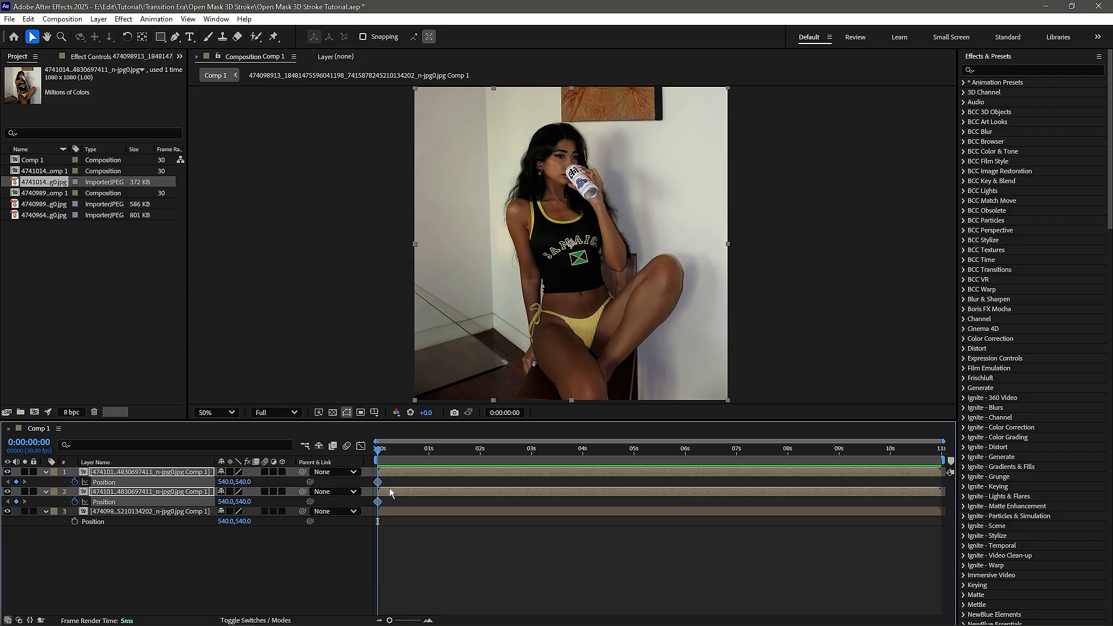
# - At 0:00:01:00, move the masked halves apart by setting the top layer's X position to -20 and the second layer's to 1098
pyautogui.click(388, 461)
pyautogui.moveTo(388, 461); pyautogui.dragTo(429, 458)
pyautogui.click(517, 547)
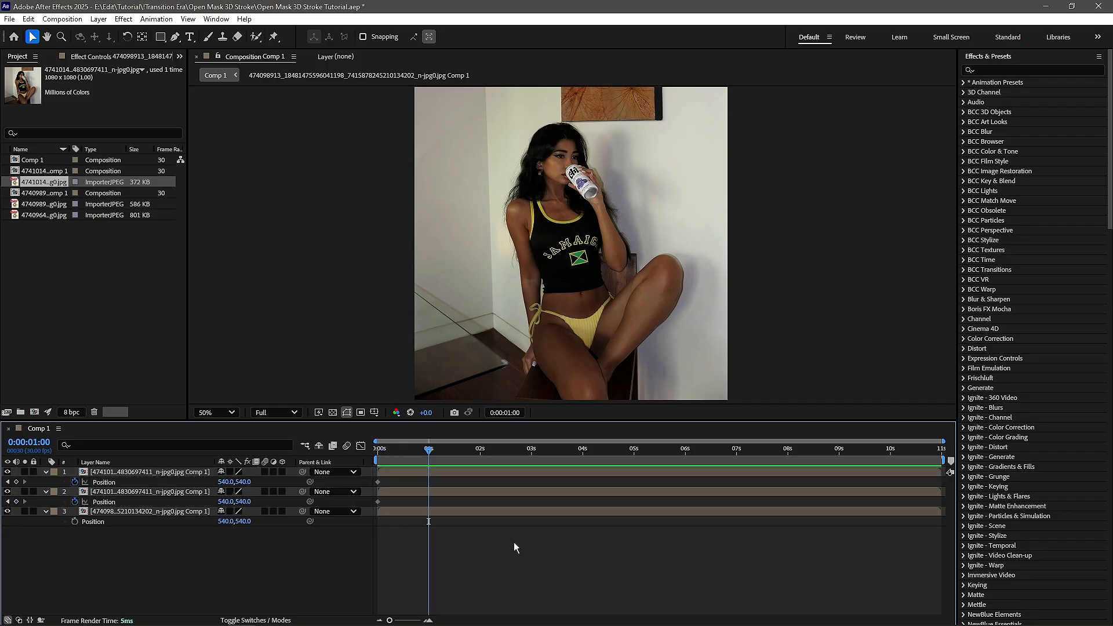
pyautogui.moveTo(225, 482); pyautogui.dragTo(11, 481)
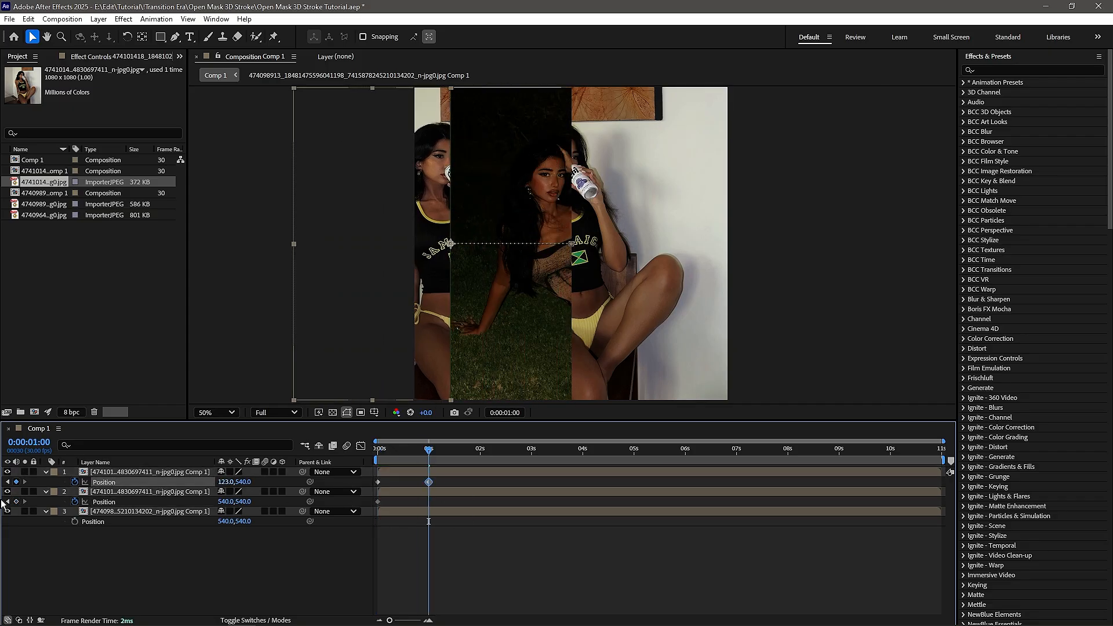
pyautogui.moveTo(140, 474)
pyautogui.mouseDown()
pyautogui.moveTo(102, 477)
pyautogui.moveTo(137, 479)
pyautogui.mouseUp()
pyautogui.press('super')
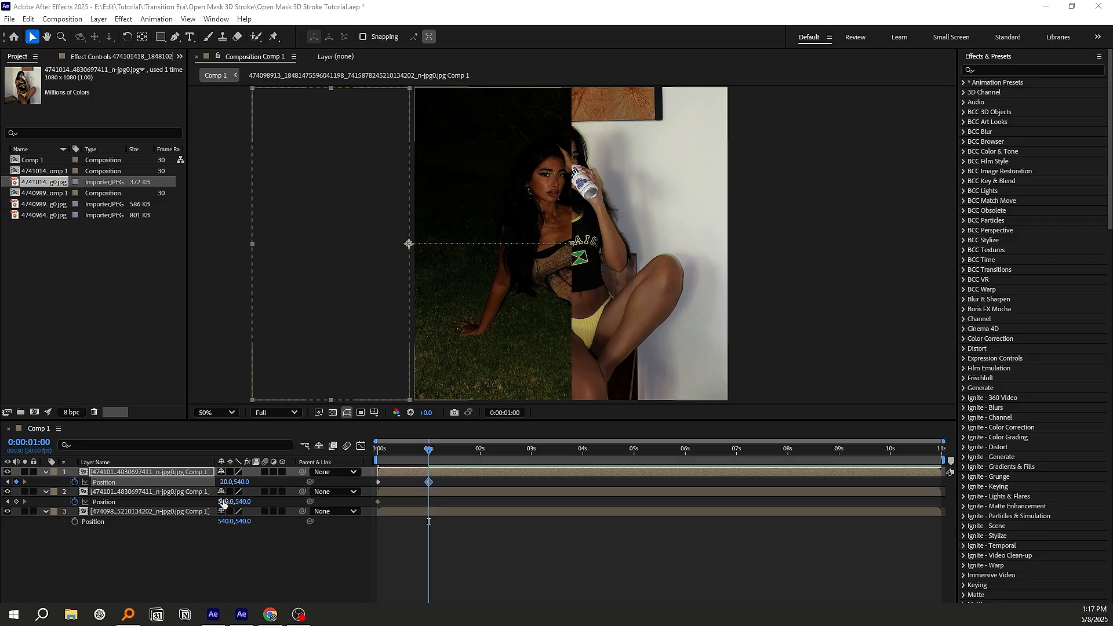
pyautogui.click(242, 614)
pyautogui.moveTo(227, 502); pyautogui.dragTo(556, 503)
pyautogui.click(476, 532)
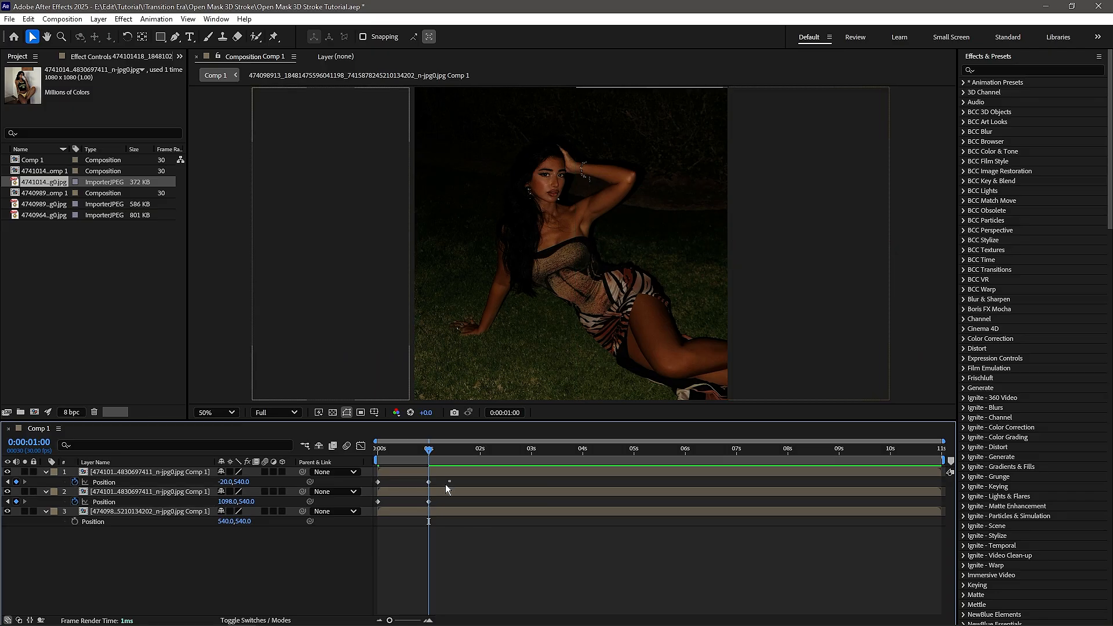
# - Apply Easy Ease to all Position keyframes of both masked layers and return to the first frame
pyautogui.moveTo(450, 478); pyautogui.dragTo(377, 506)
pyautogui.rightClick(379, 499)
pyautogui.moveTo(440, 492)
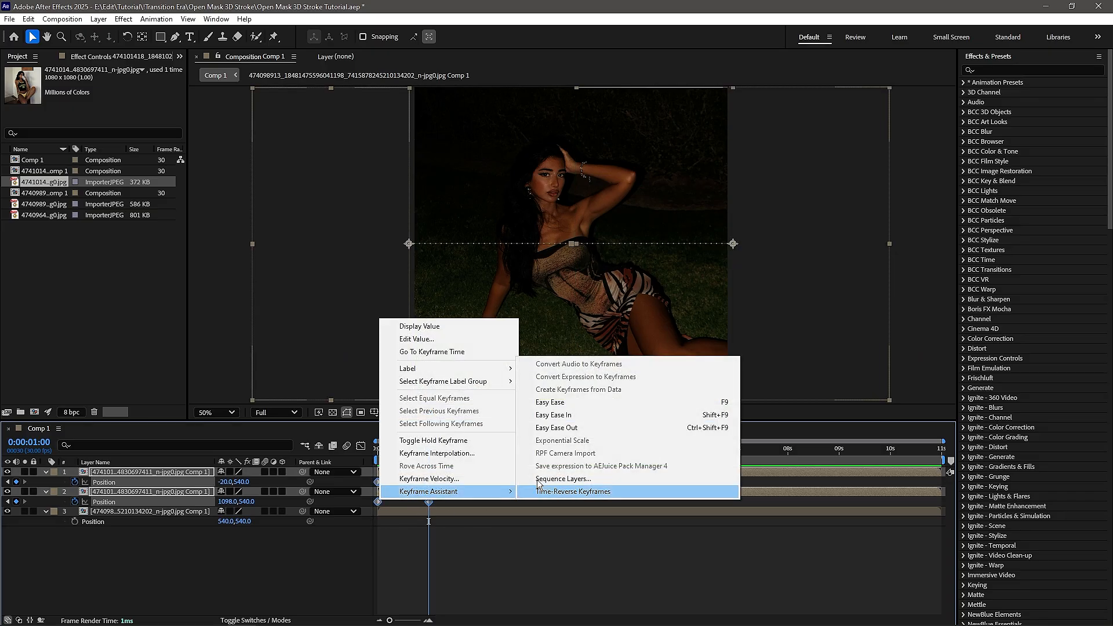
pyautogui.click(550, 401)
pyautogui.press('Home')
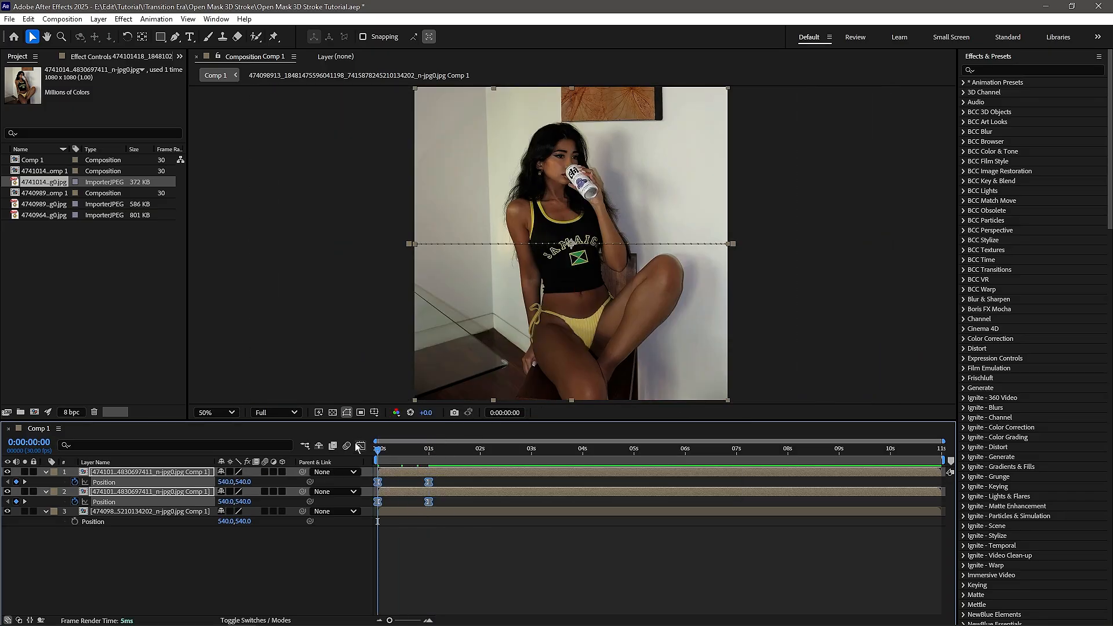
# - Reshape both layers' Position speed graph to a fast start and slow finish, with a starting influence of about 0.01%, and play it back
pyautogui.click(360, 446)
pyautogui.scroll(2, 376, 531)
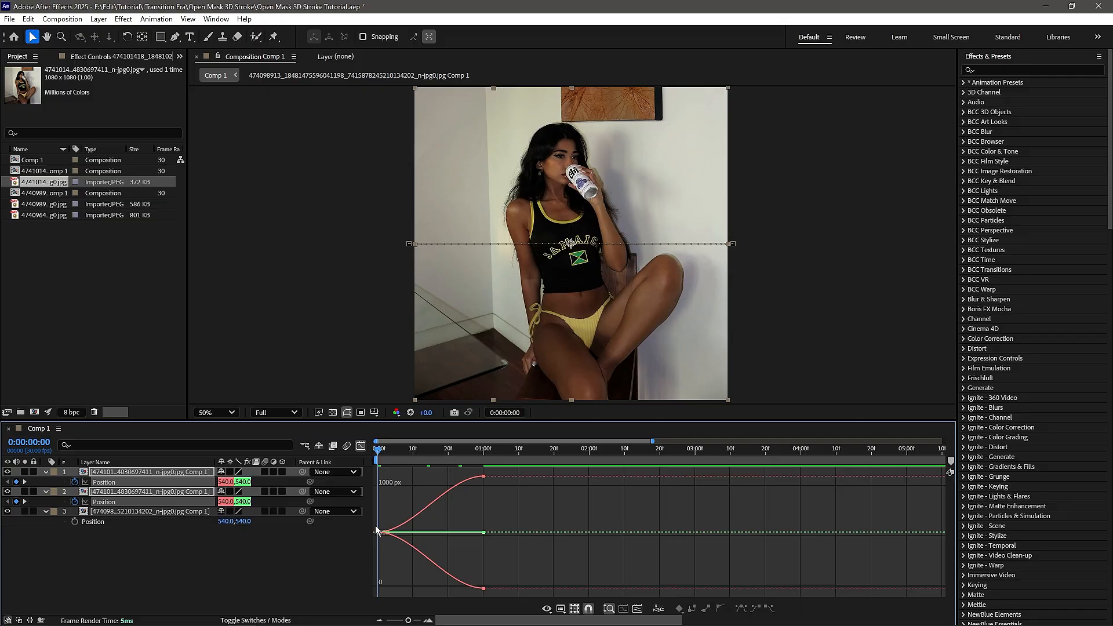
pyautogui.rightClick(436, 516)
pyautogui.click(490, 419)
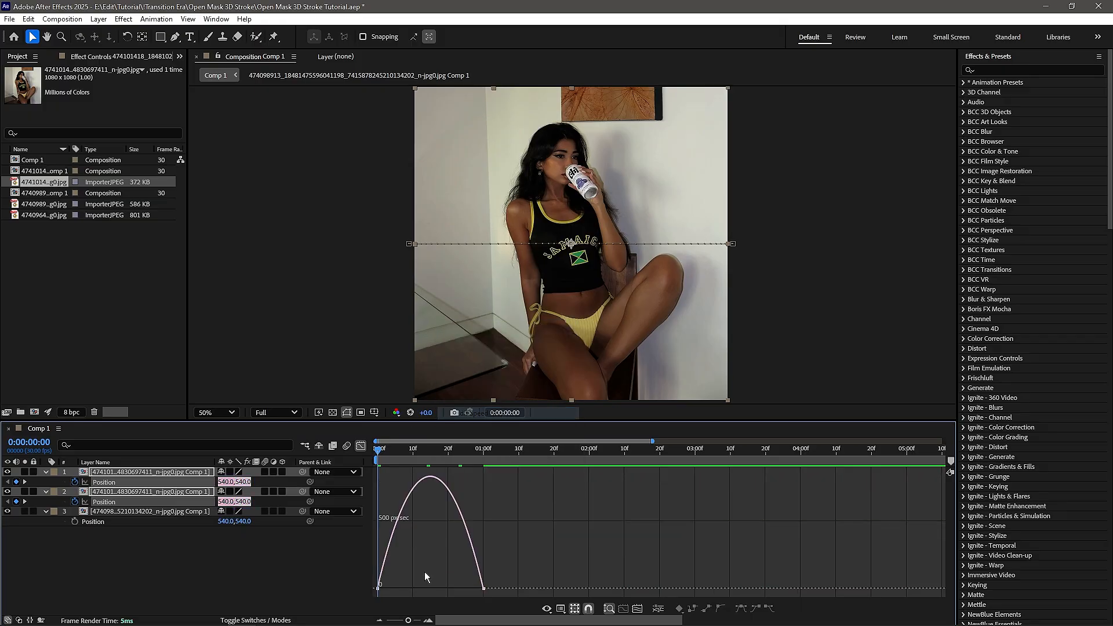
pyautogui.moveTo(428, 563); pyautogui.dragTo(378, 584)
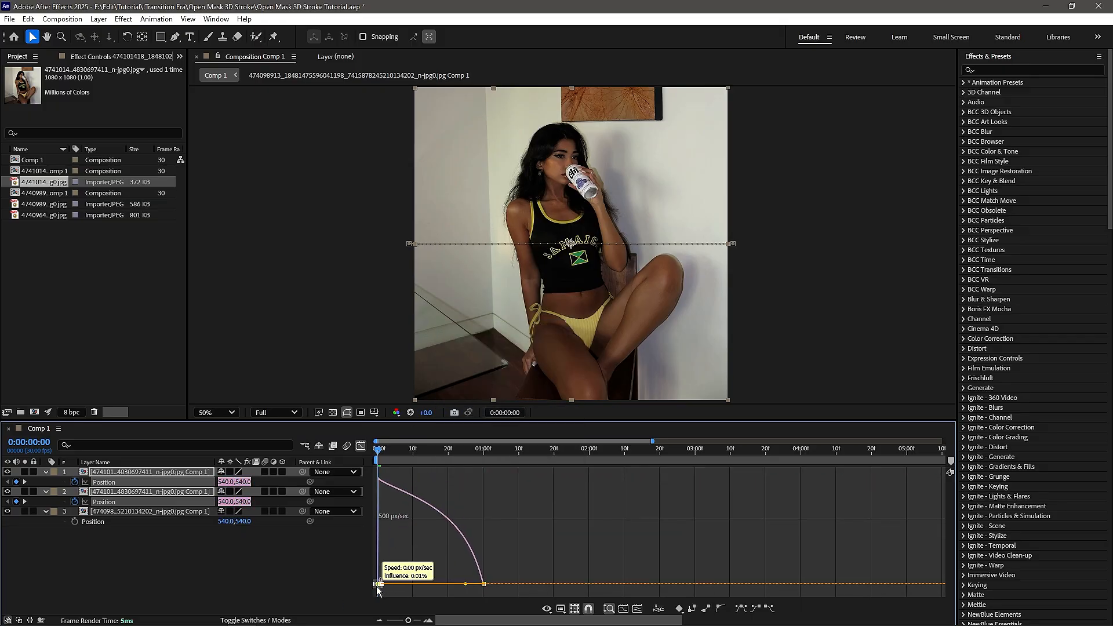
pyautogui.moveTo(466, 586); pyautogui.dragTo(444, 586)
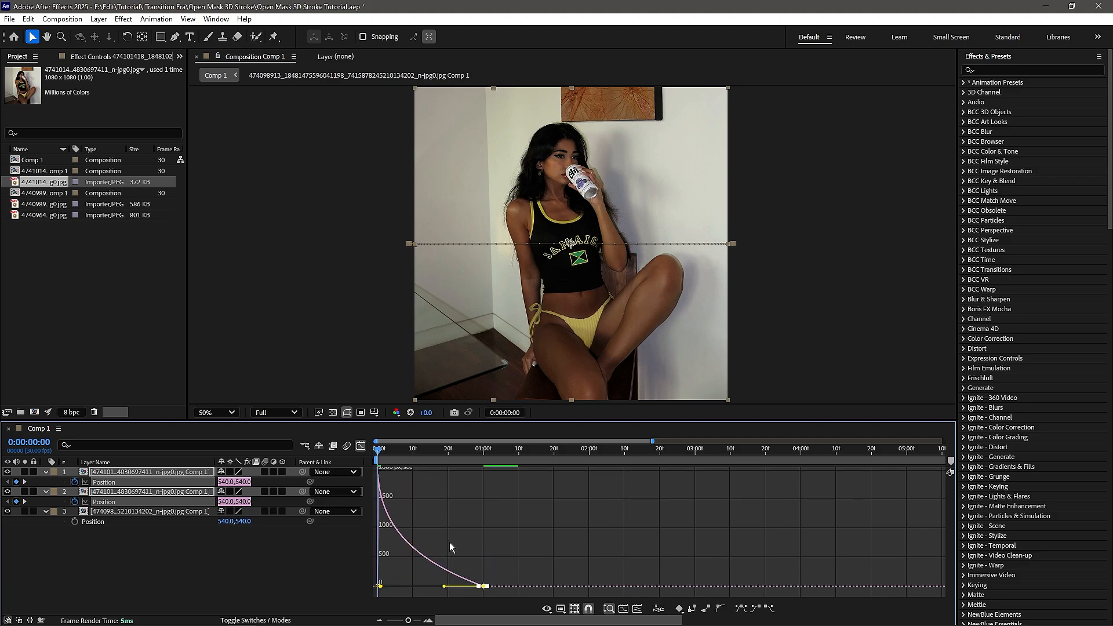
pyautogui.press('space')
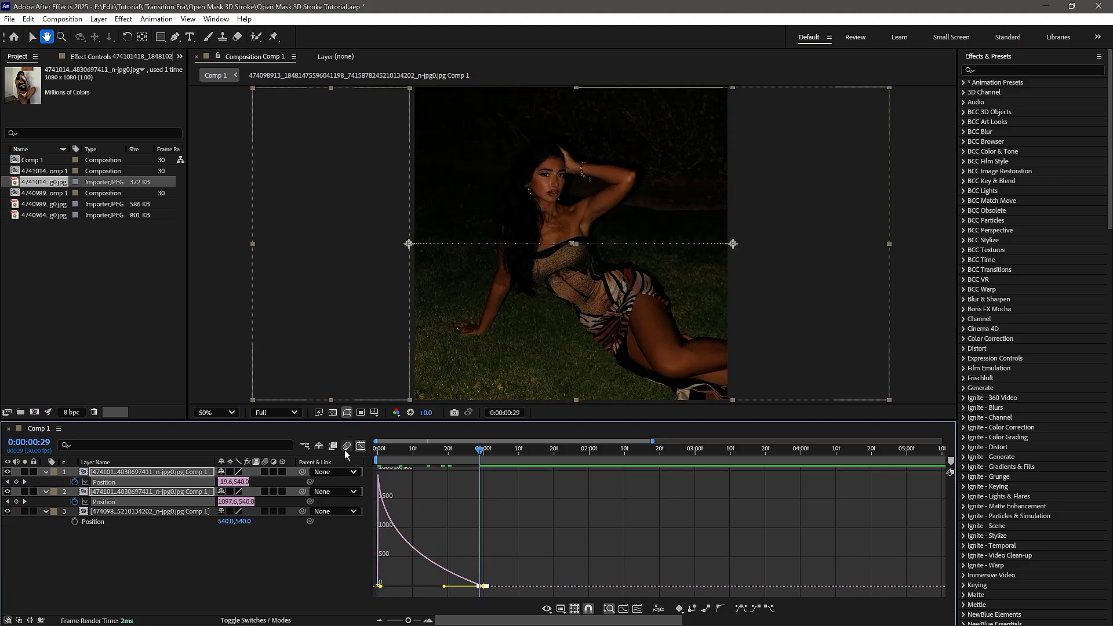
# - Enable motion blur on both masked layers and play the transition from the first frame
pyautogui.click(361, 445)
pyautogui.click(321, 554)
pyautogui.moveTo(265, 471); pyautogui.dragTo(264, 492)
pyautogui.moveTo(481, 449); pyautogui.dragTo(322, 469)
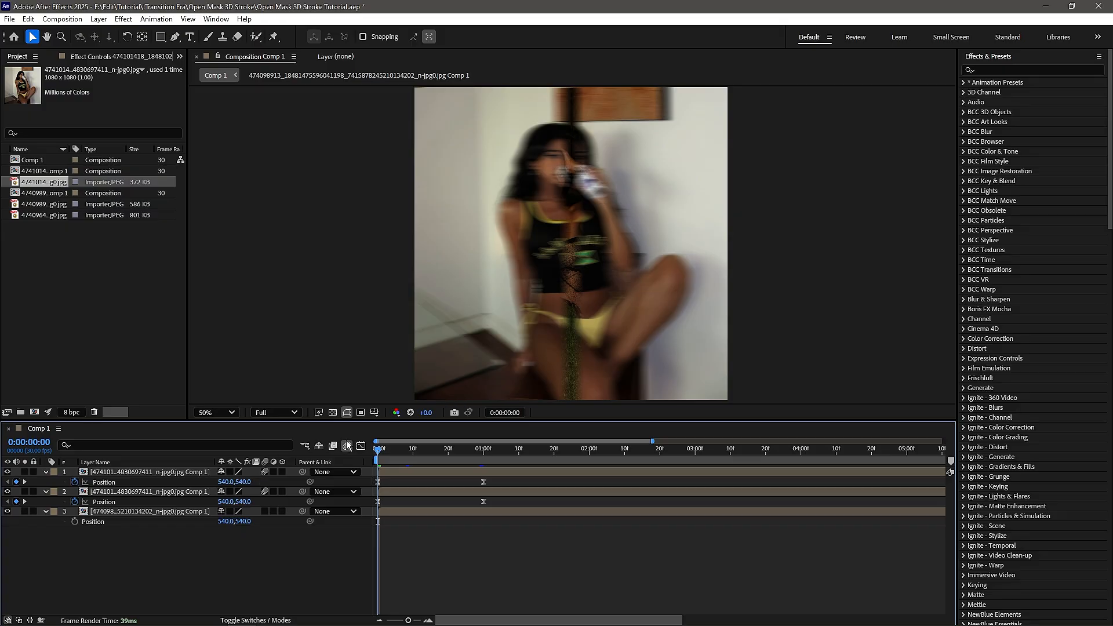
pyautogui.press('space')
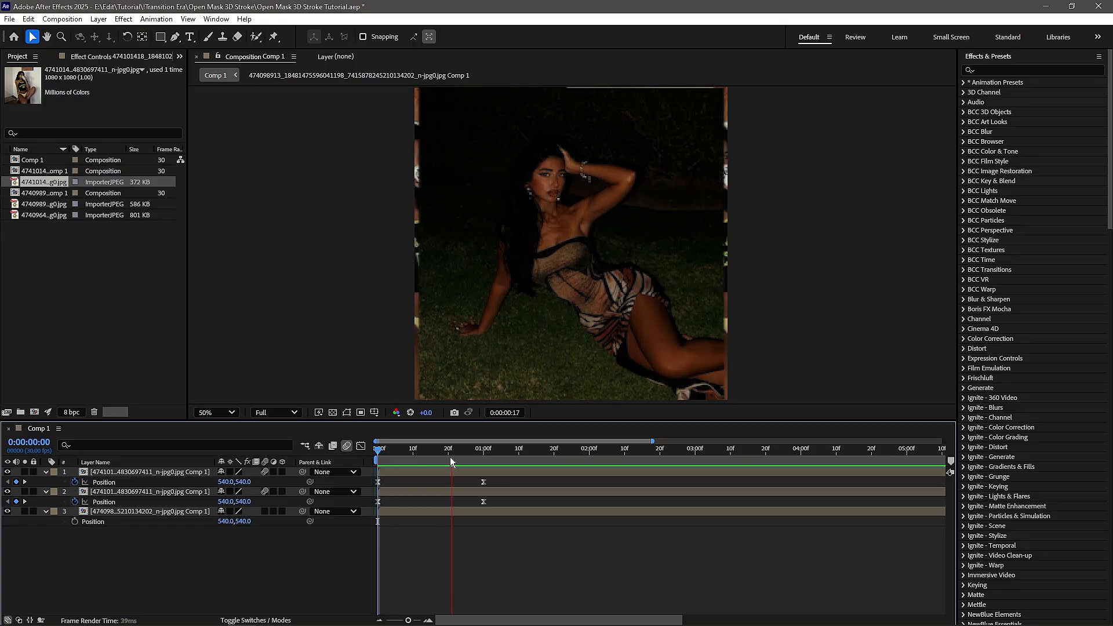
pyautogui.press('space')
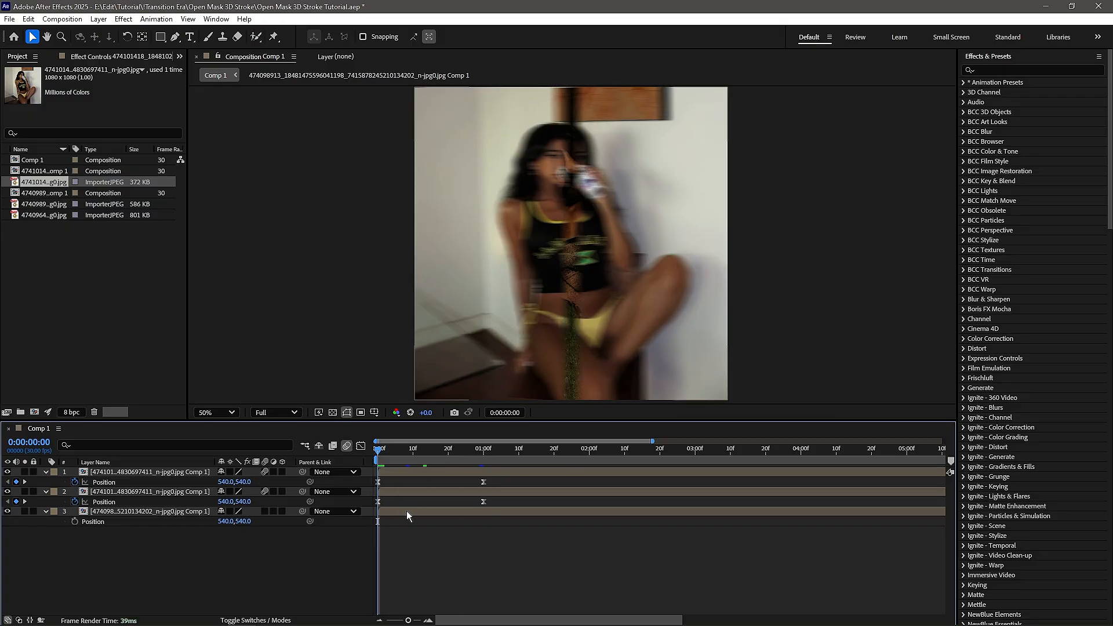
# - Apply the BCC Lens Blur OBS effect to the bottom image layer, with the playhead at the first frame
pyautogui.click(405, 510)
pyautogui.moveTo(415, 450); pyautogui.dragTo(445, 451)
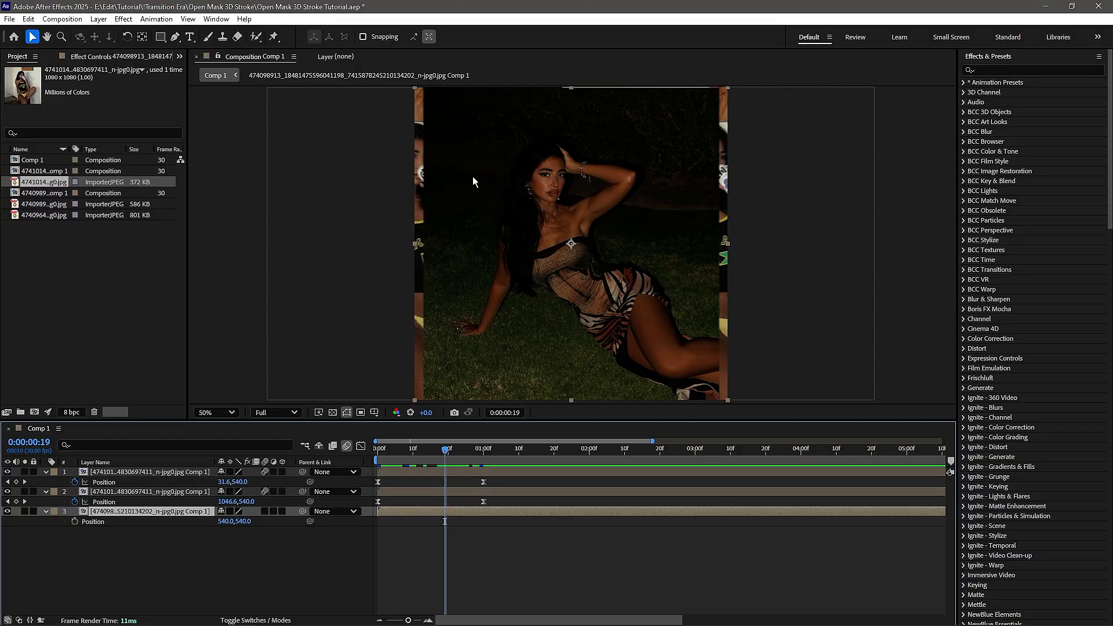
pyautogui.press('Home')
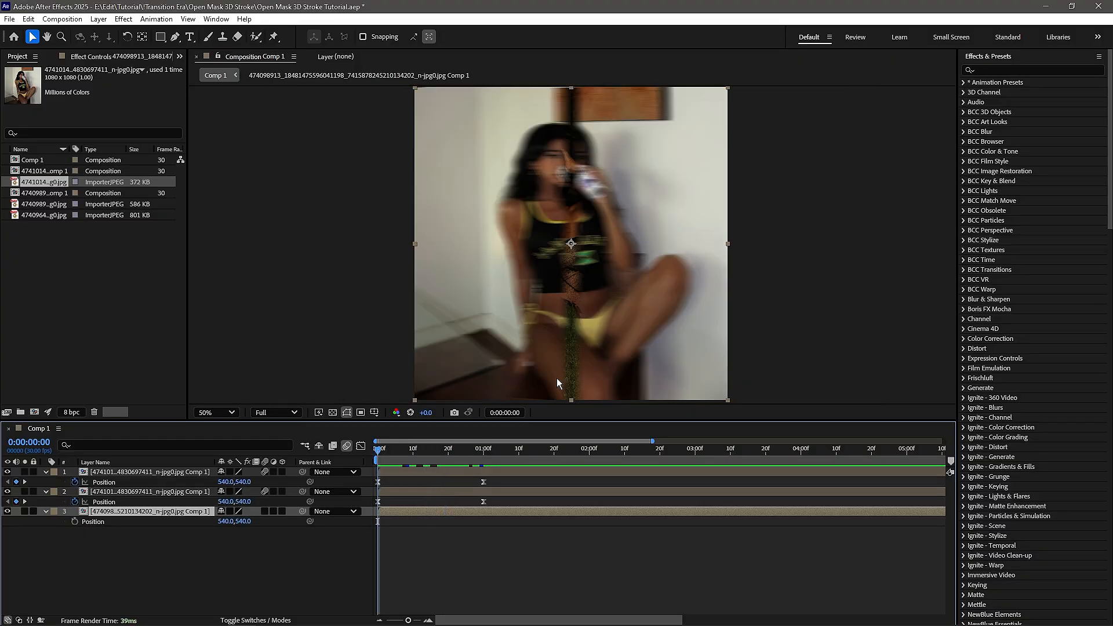
pyautogui.click(994, 70)
pyautogui.write('bc')
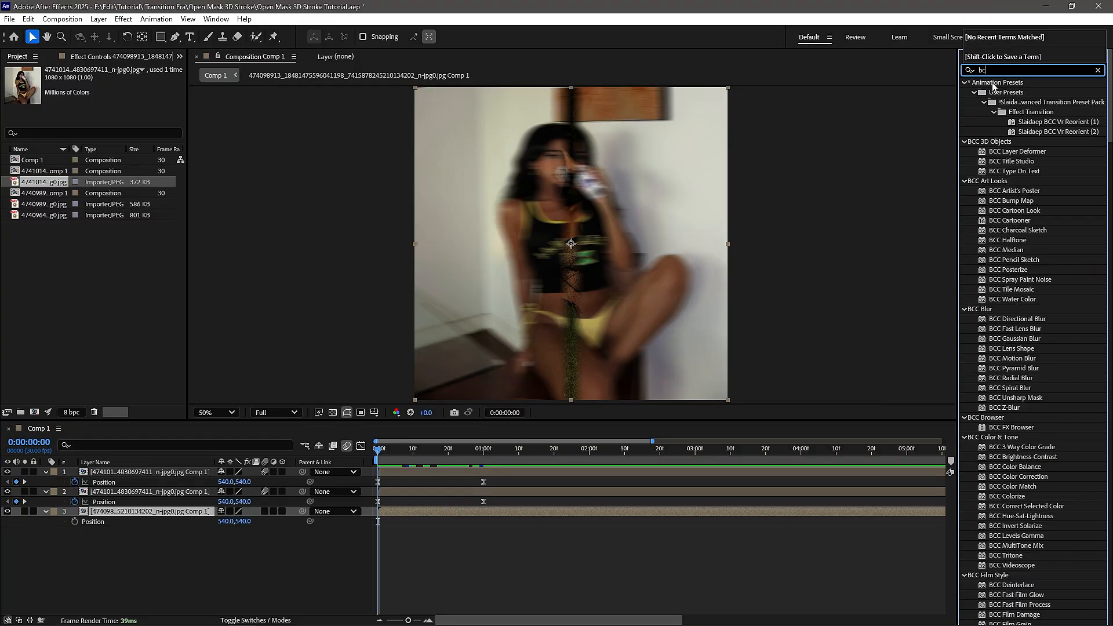
pyautogui.write('c lens blu')
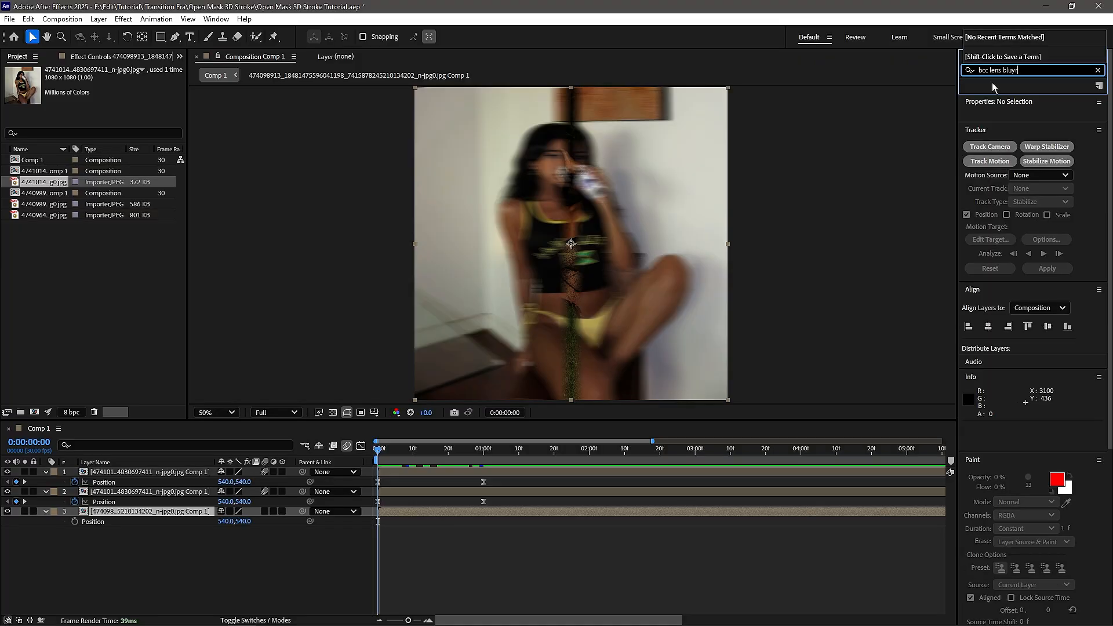
pyautogui.doubleClick(1015, 92)
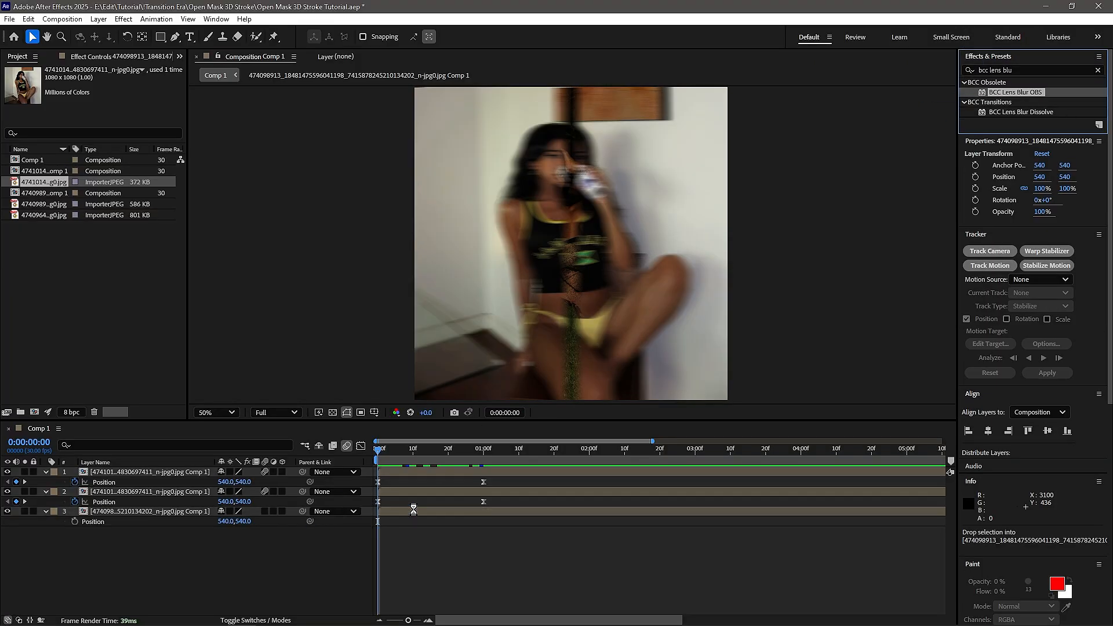
# - Set the lens blur's quality to Sharp, Iris Scale to 8 and Gamma to 1000
pyautogui.click(106, 147)
pyautogui.click(116, 195)
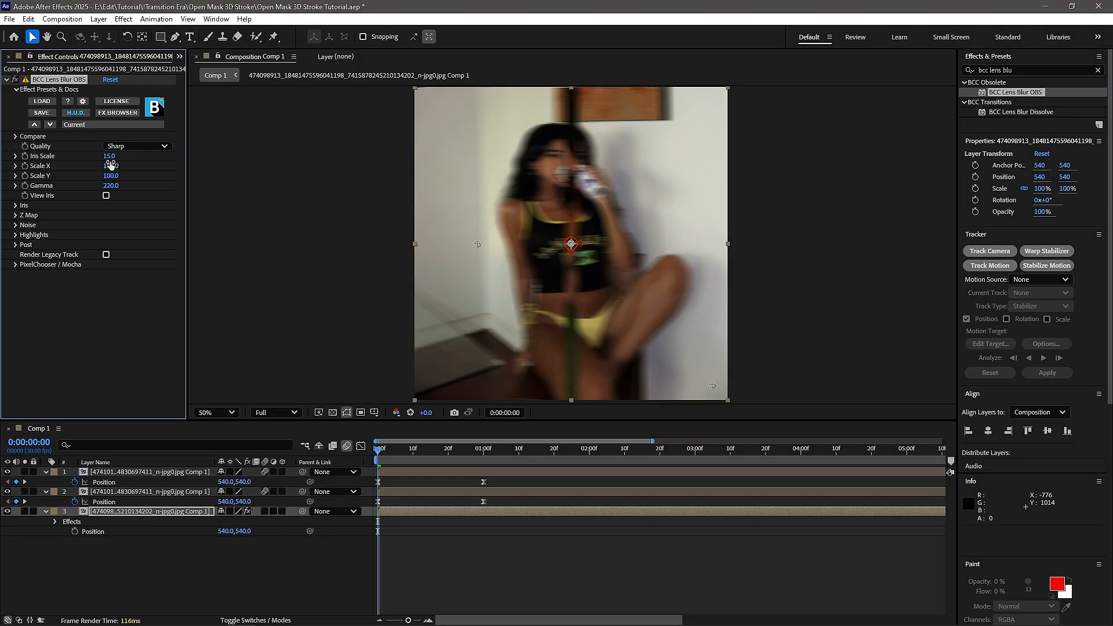
pyautogui.click(111, 165)
pyautogui.click(109, 156)
pyautogui.write('8')
pyautogui.click(109, 186)
pyautogui.write('1000')
pyautogui.press('Return')
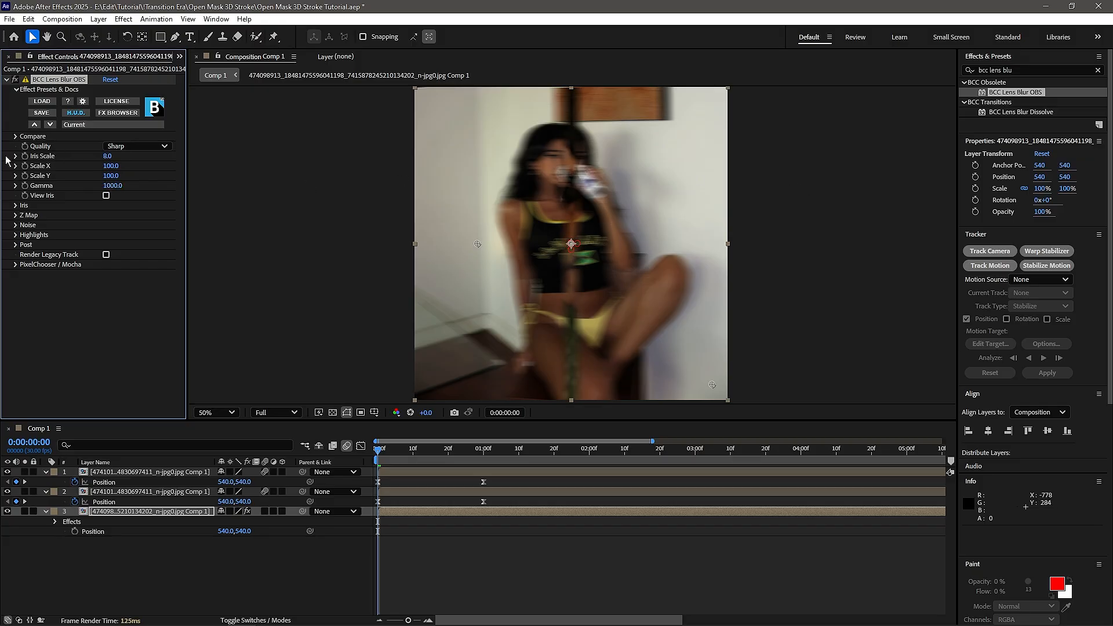
# - Animate the lens blur's Iris Scale from 8 at 0:00:00:00 to 0 at 0:00:01:00
pyautogui.click(25, 156)
pyautogui.press('u')
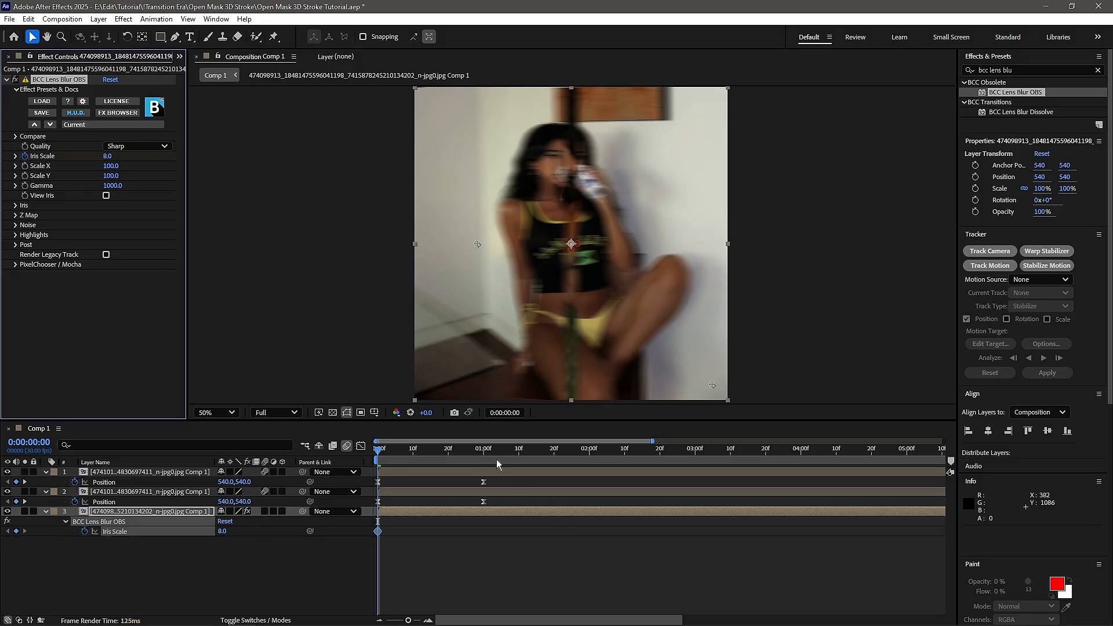
pyautogui.click(481, 452)
pyautogui.moveTo(481, 455); pyautogui.dragTo(485, 453)
pyautogui.click(222, 531)
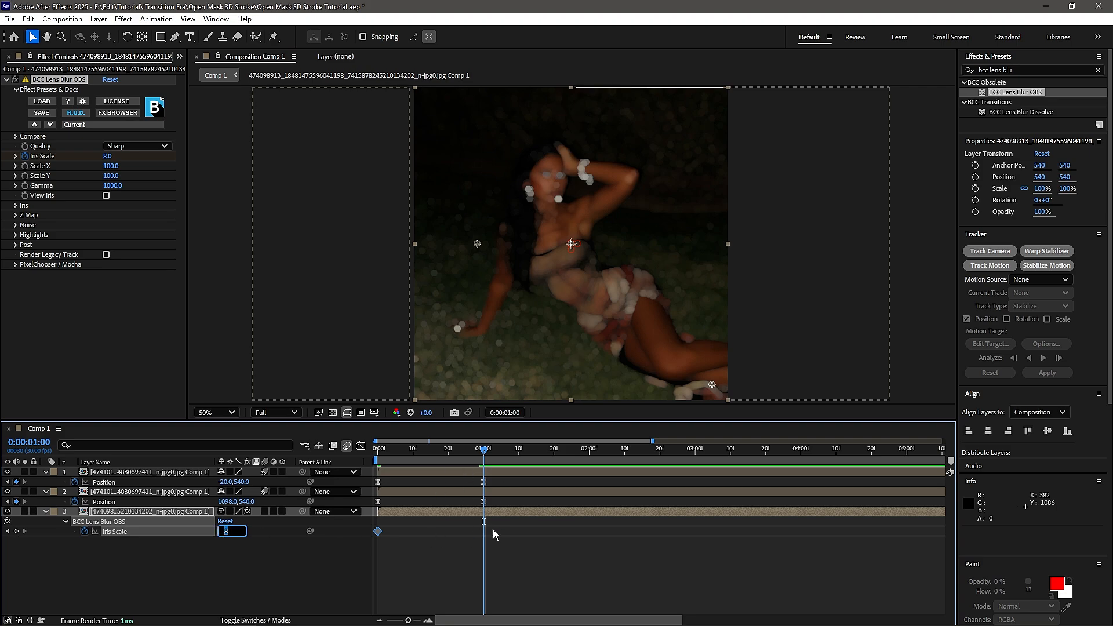
pyautogui.write('0')
pyautogui.press('Return')
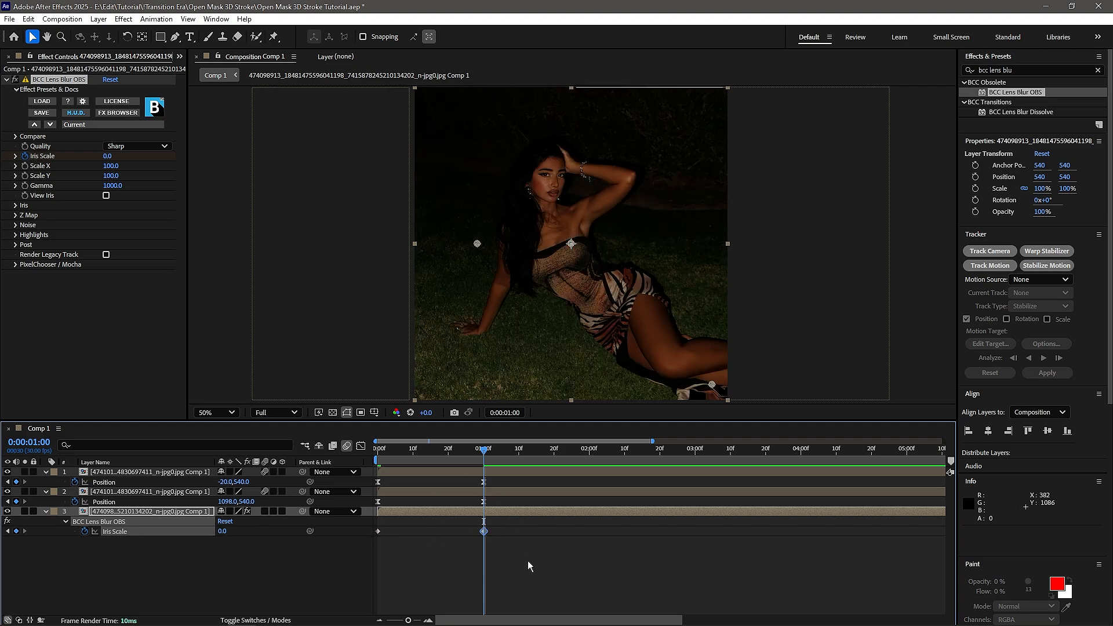
# - Apply Easy Ease to both Iris Scale keyframes and preview the blur animation
pyautogui.click(528, 561)
pyautogui.moveTo(536, 530); pyautogui.dragTo(350, 536)
pyautogui.rightClick(378, 534)
pyautogui.moveTo(447, 594)
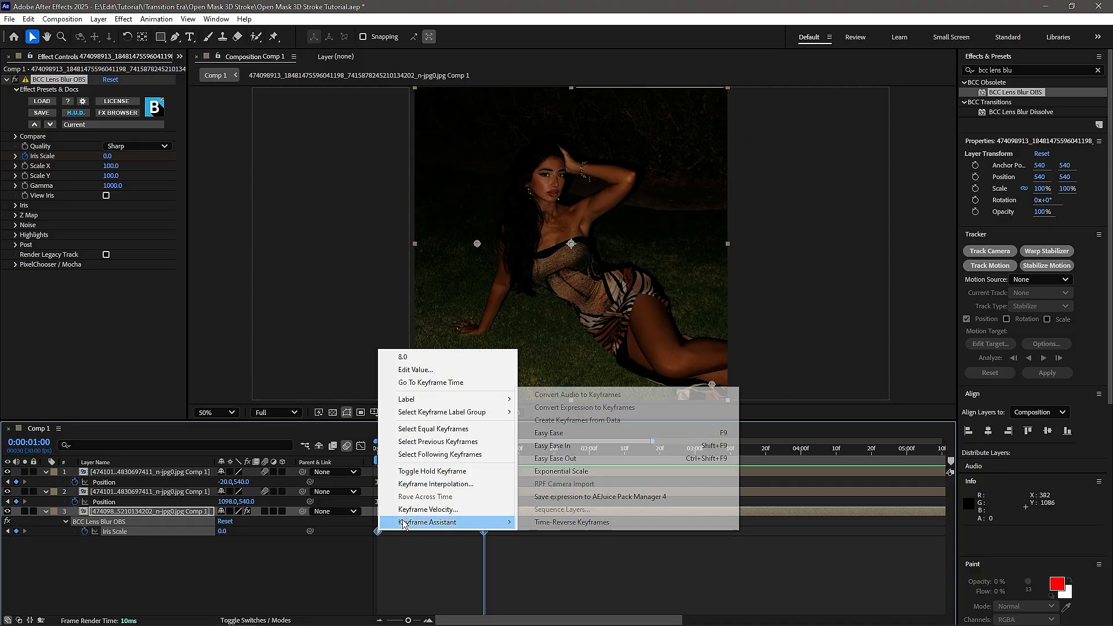
pyautogui.click(580, 449)
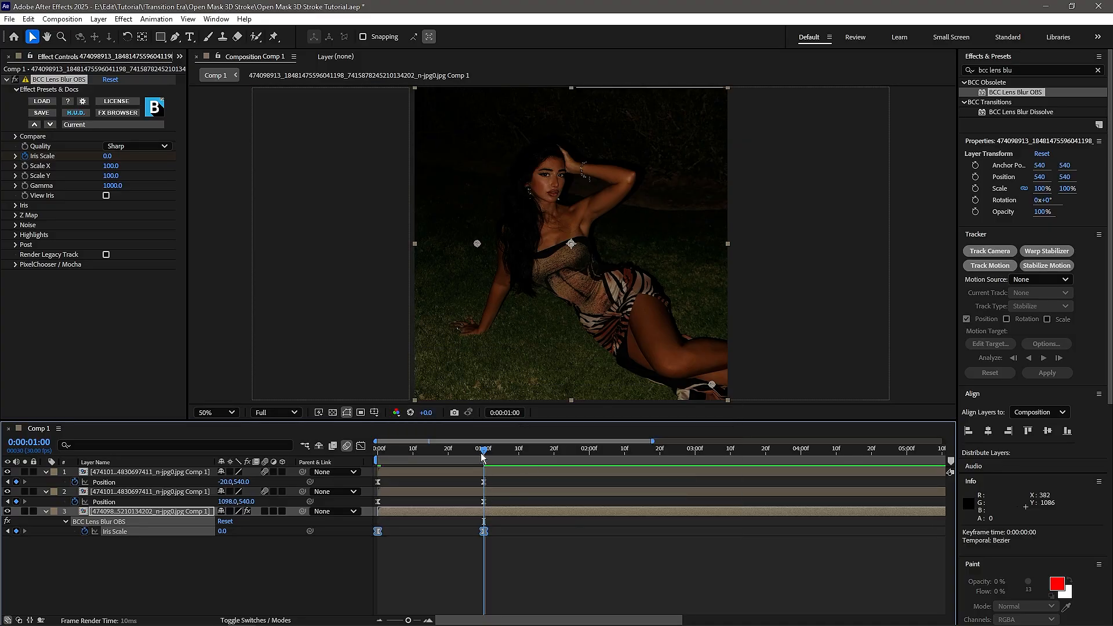
pyautogui.press('Home')
pyautogui.press('space')
pyautogui.press('space')
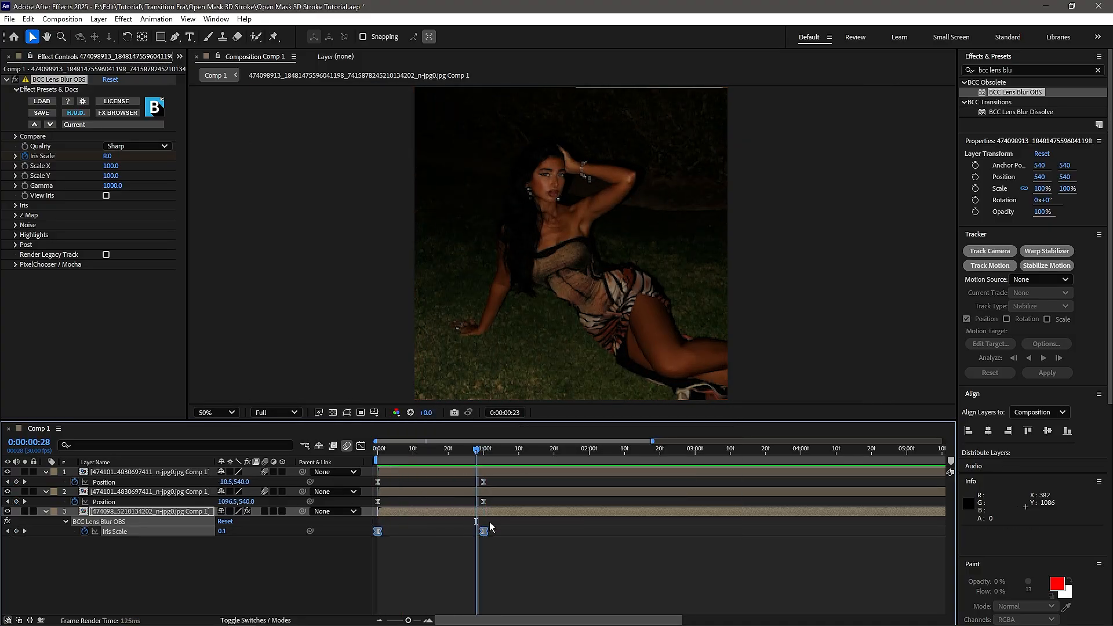
pyautogui.moveTo(467, 452); pyautogui.dragTo(427, 456)
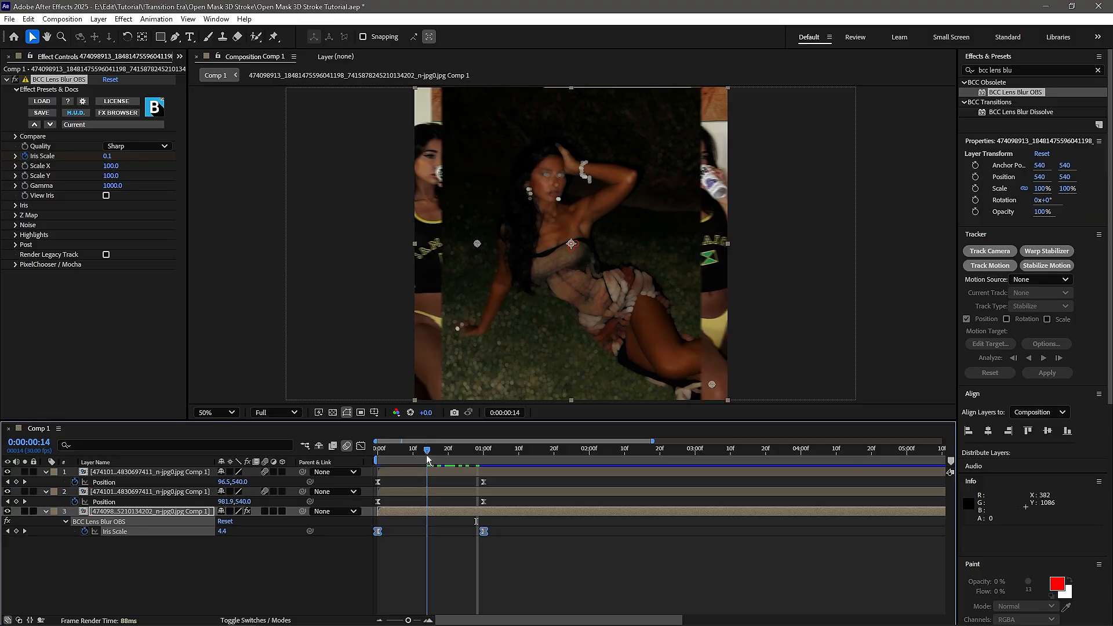
# - Reshape the Iris Scale speed graph to a fast start and slow finish, play it back and return to the first frame
pyautogui.click(360, 446)
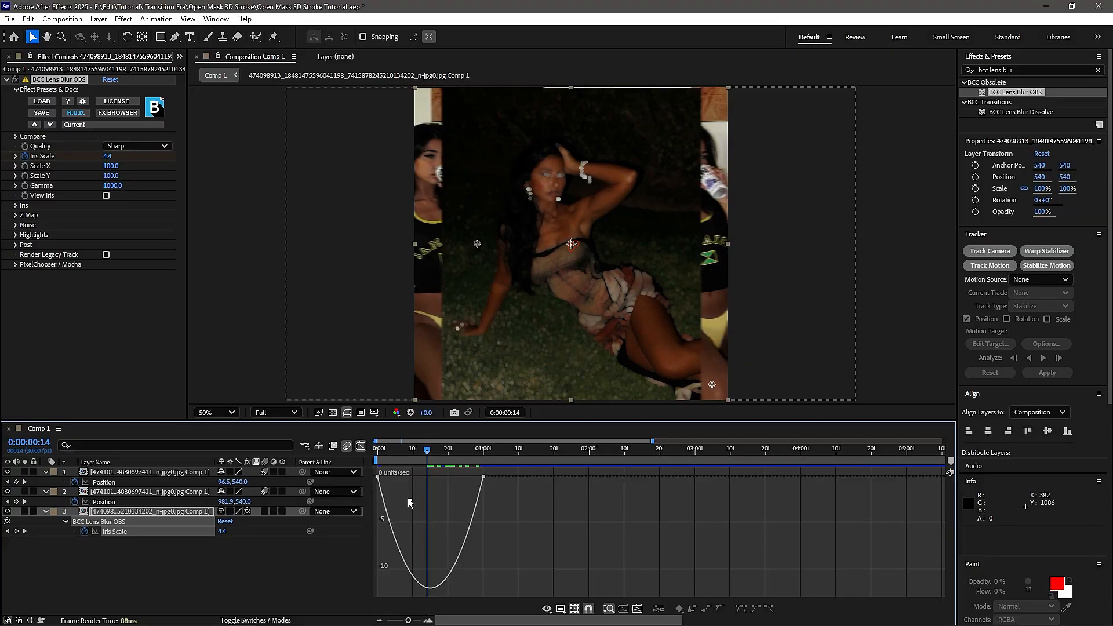
pyautogui.moveTo(395, 477); pyautogui.dragTo(249, 469)
pyautogui.press('space')
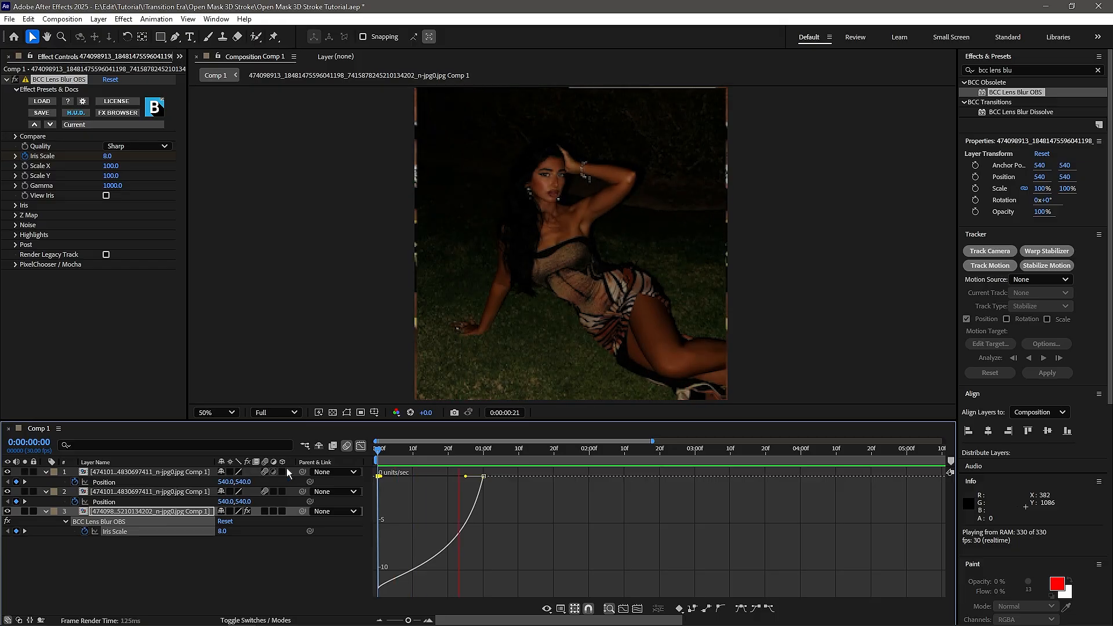
pyautogui.hotkey('shift', 'F3')
pyautogui.click(427, 501)
pyautogui.moveTo(493, 452); pyautogui.dragTo(362, 484)
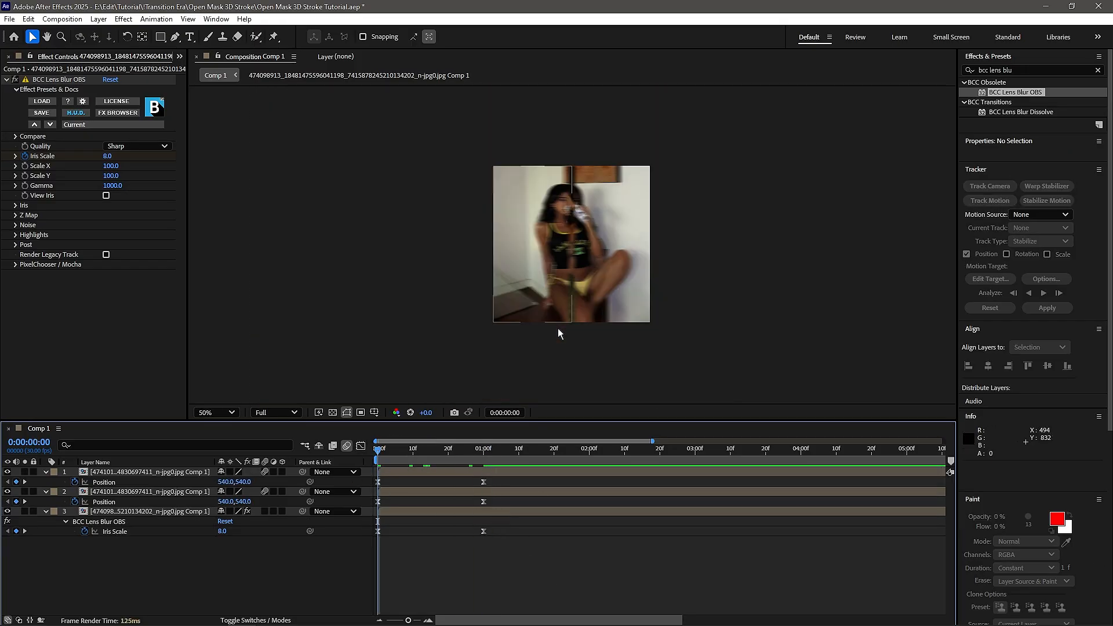
# - Collapse the layer properties and add a white 1080 × 1080 px solid above all layers
pyautogui.press('u')
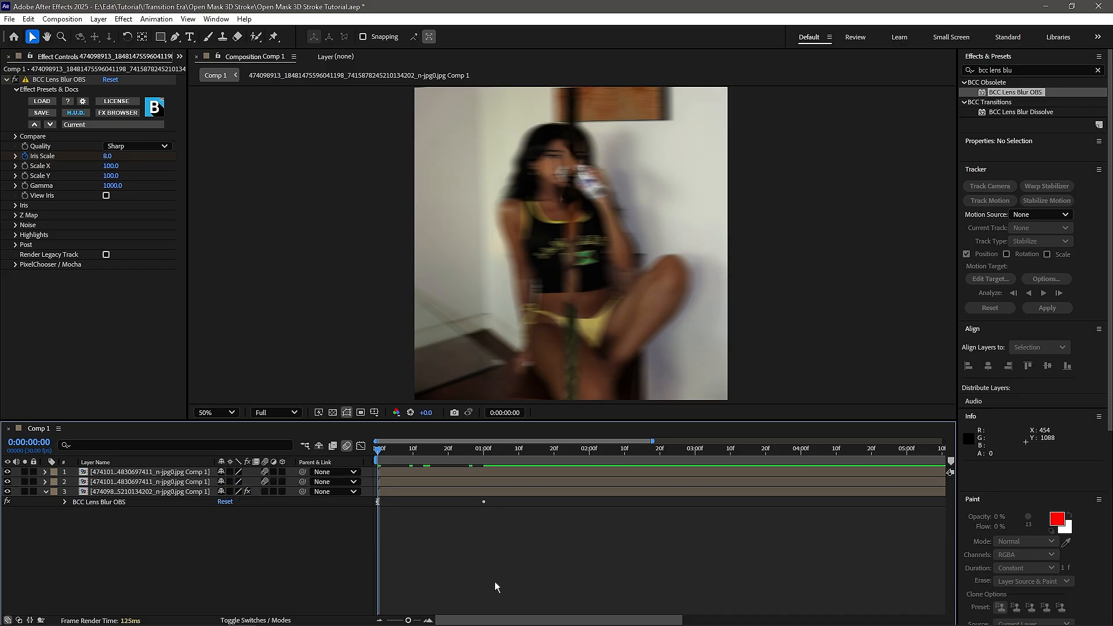
pyautogui.rightClick(481, 518)
pyautogui.moveTo(510, 377)
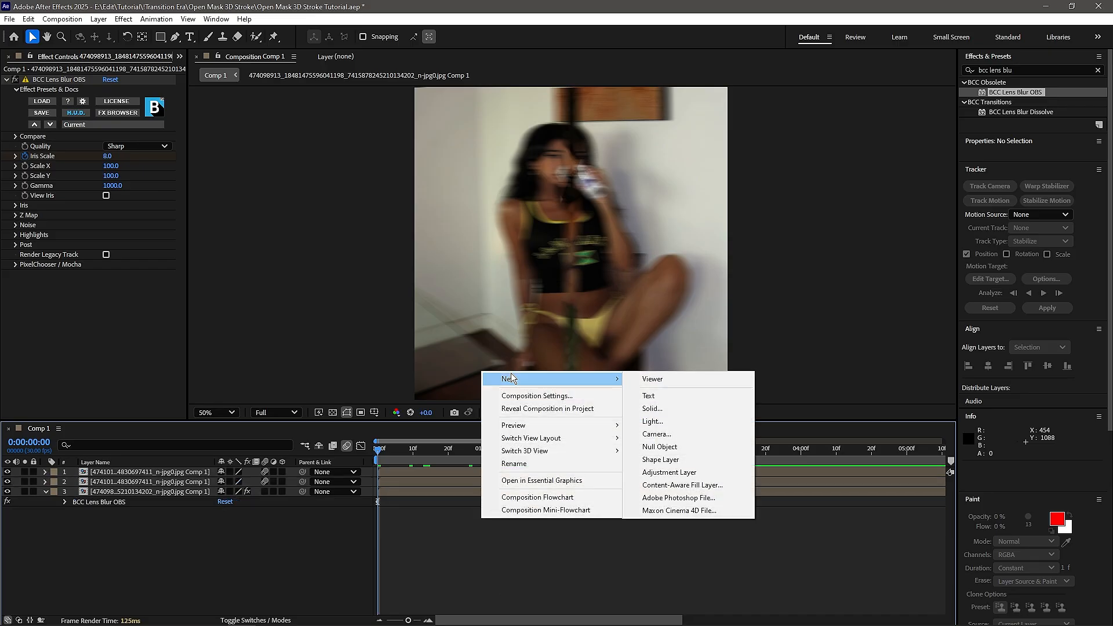
pyautogui.click(704, 408)
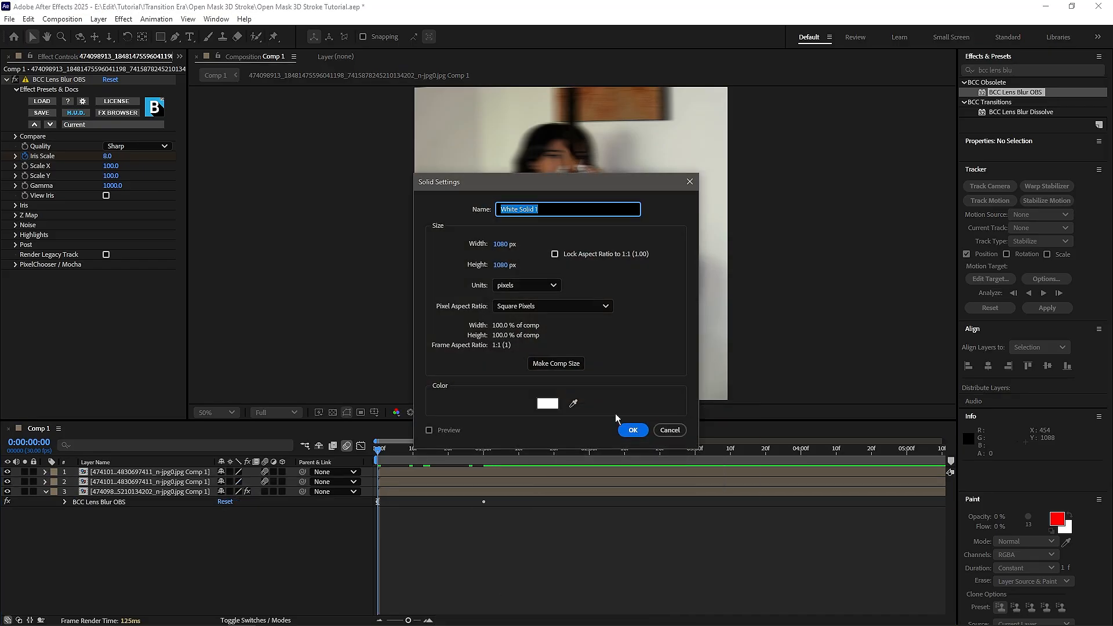
pyautogui.click(554, 406)
pyautogui.click(664, 250)
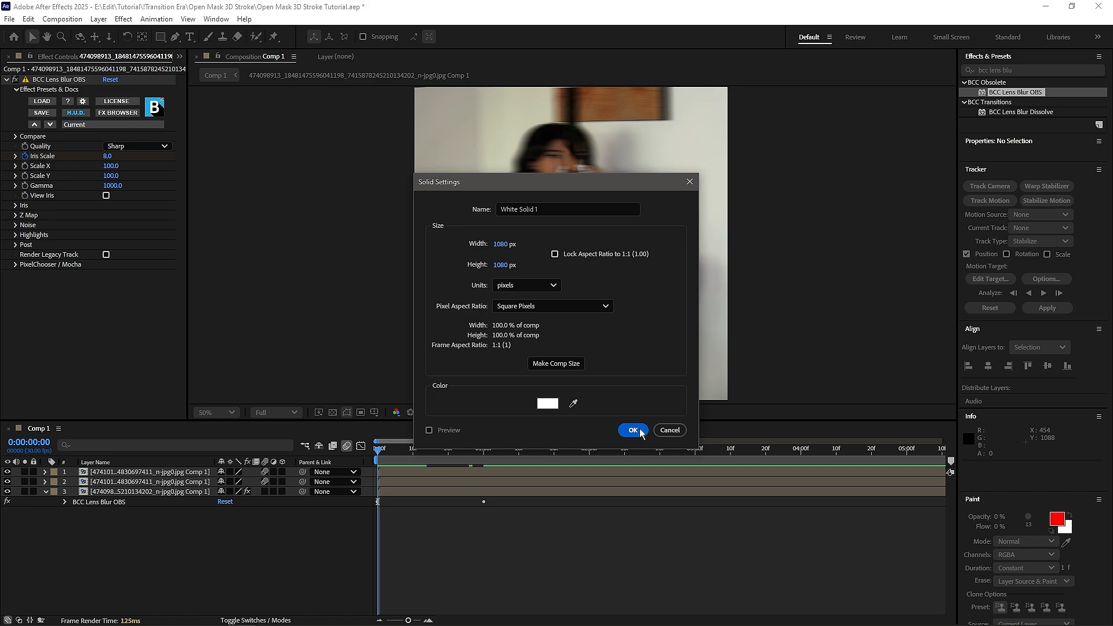
pyautogui.click(633, 429)
pyautogui.click(45, 503)
# - Draw a straight vertical two-point Pen tool path through the white solid's centre, extending slightly past its upper and lower edges
pyautogui.press(',')
pyautogui.press('g')
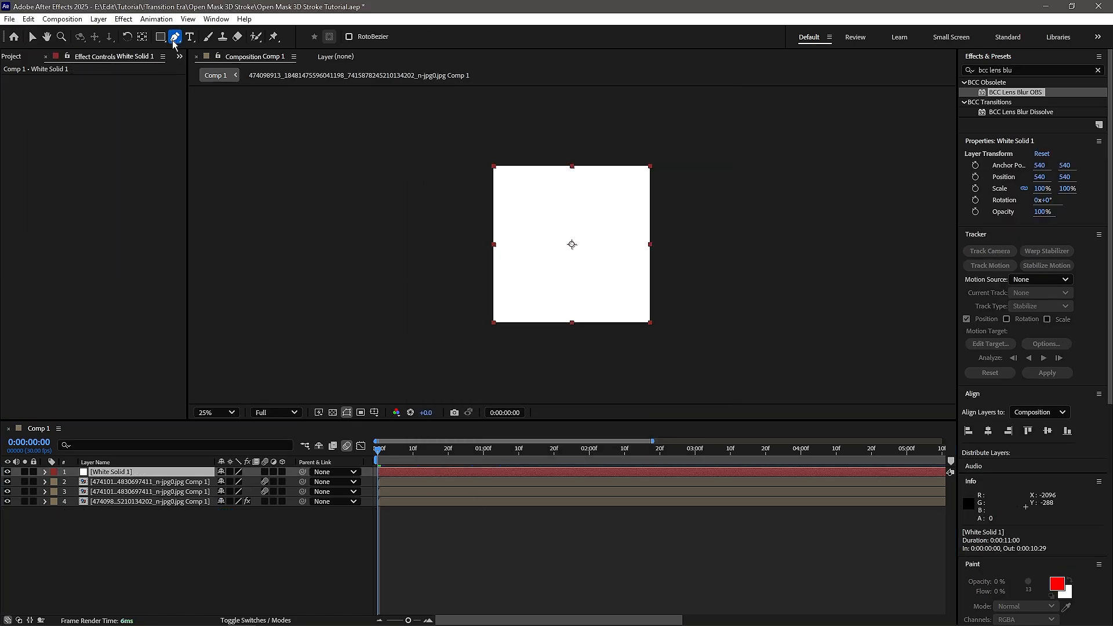
pyautogui.click(571, 164)
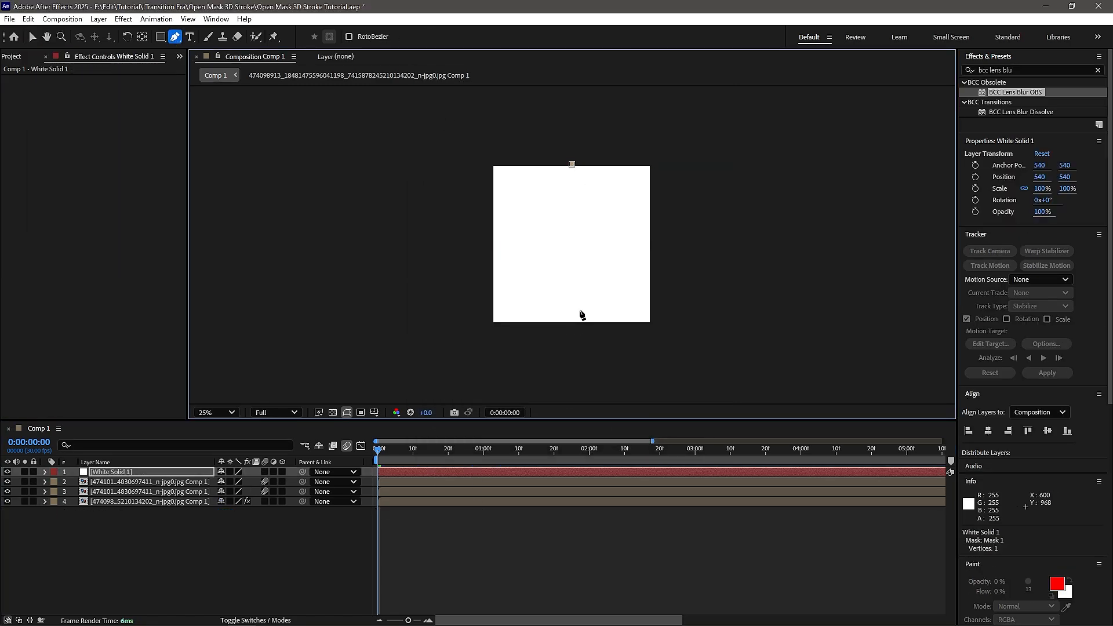
pyautogui.click(572, 335)
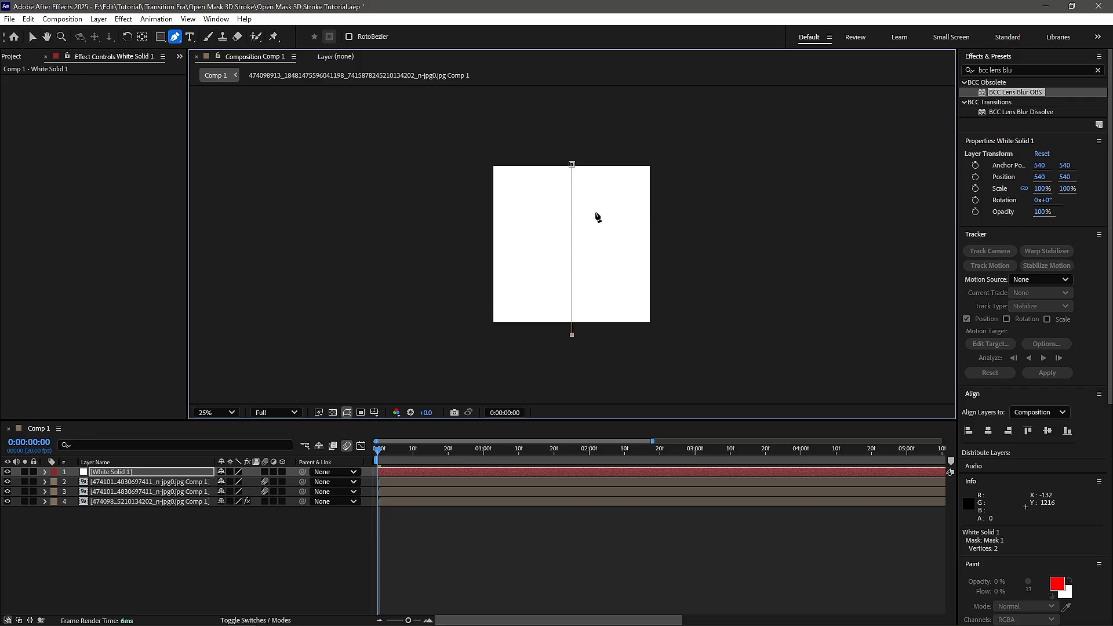
# - Find the 3D Stroke effect and apply it to the white solid, restoring the Selection tool
pyautogui.hotkey('ctrl', '5')
pyautogui.press('BackSpace')
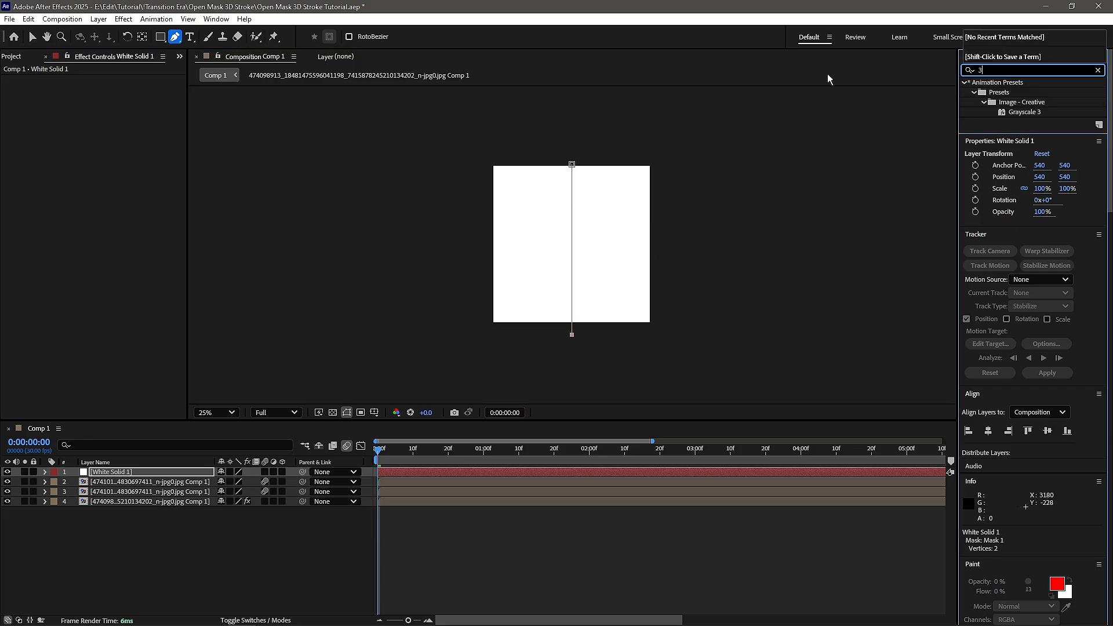
pyautogui.write('3d strok')
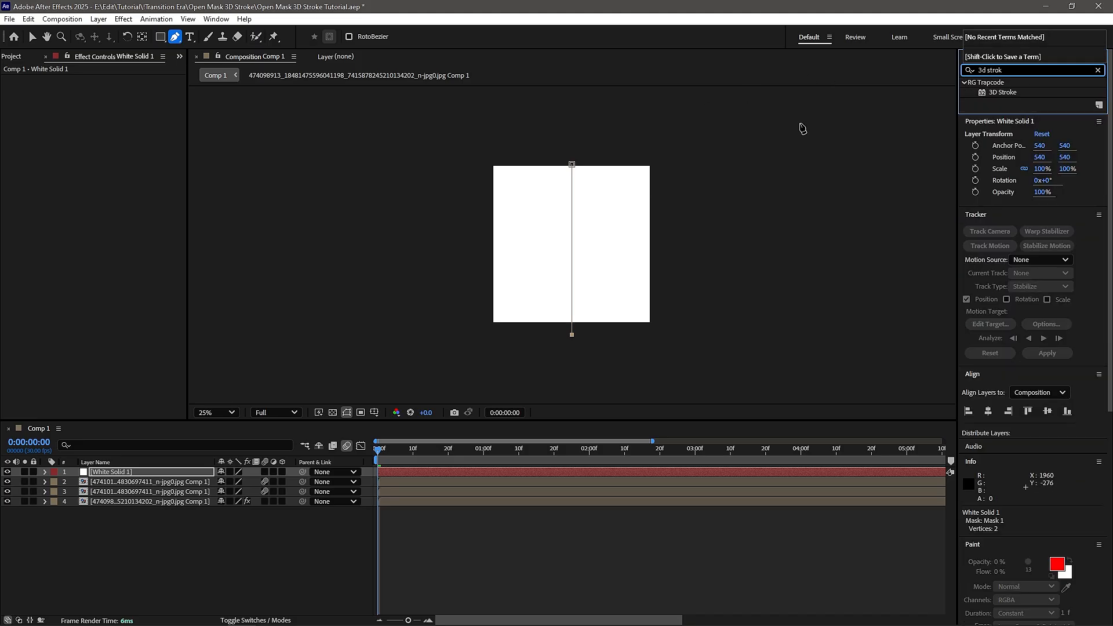
pyautogui.moveTo(1003, 92)
pyautogui.mouseDown()
pyautogui.moveTo(517, 514)
pyautogui.moveTo(522, 479)
pyautogui.moveTo(545, 474)
pyautogui.mouseUp()
pyautogui.press('v')
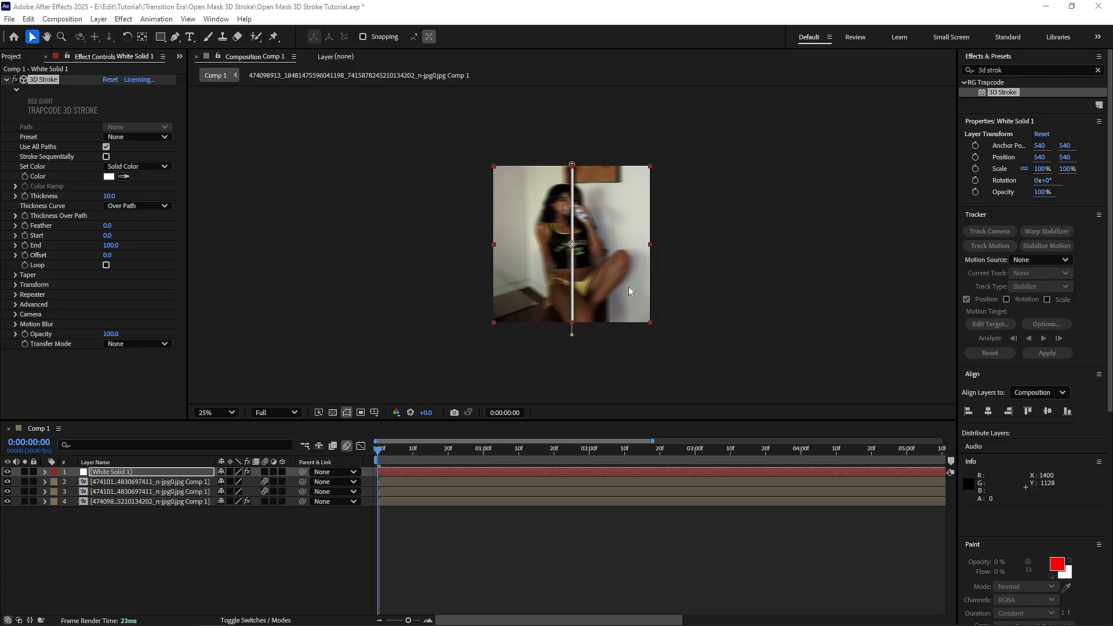
# - Change the 3D Stroke color to magenta and set its thickness to 5
pyautogui.click(109, 176)
pyautogui.moveTo(586, 325); pyautogui.dragTo(583, 273)
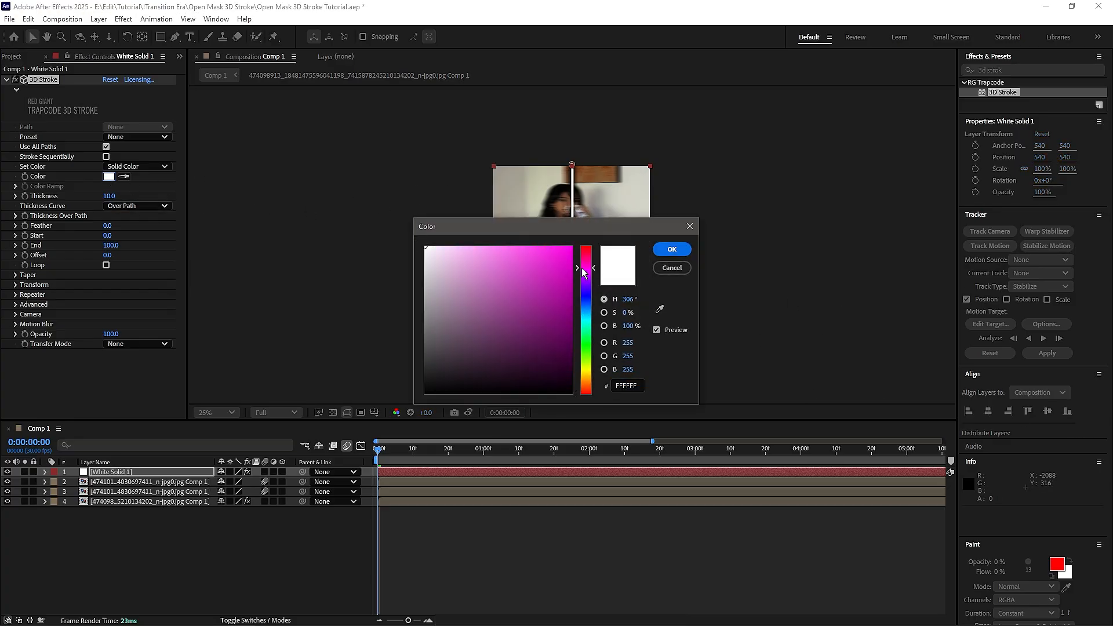
pyautogui.click(540, 258)
pyautogui.click(672, 249)
pyautogui.click(112, 197)
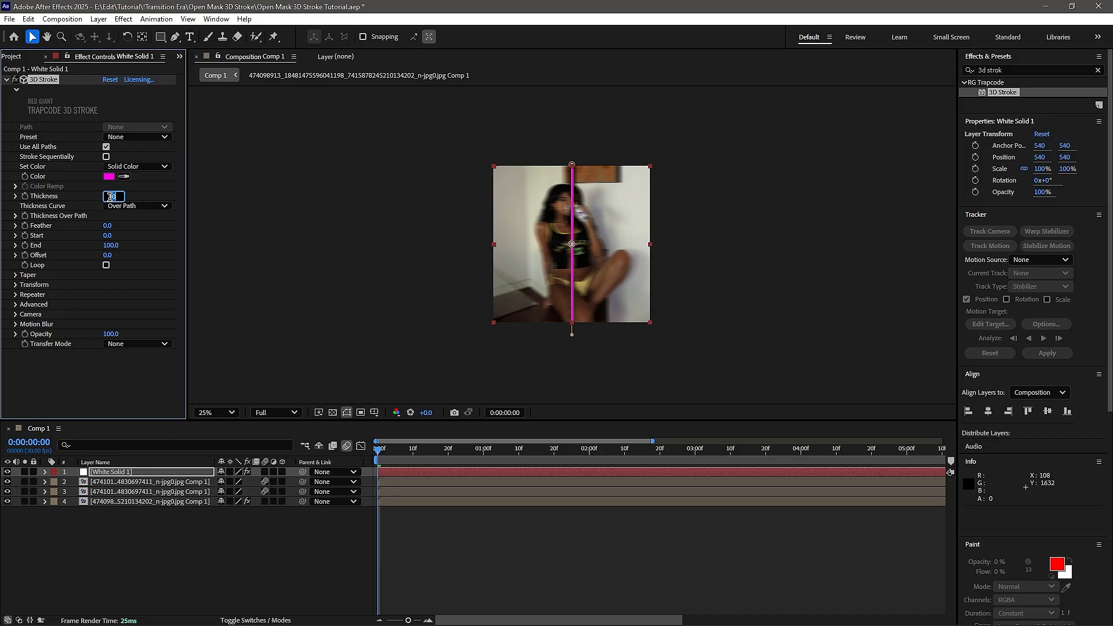
pyautogui.write('5')
pyautogui.press('Return')
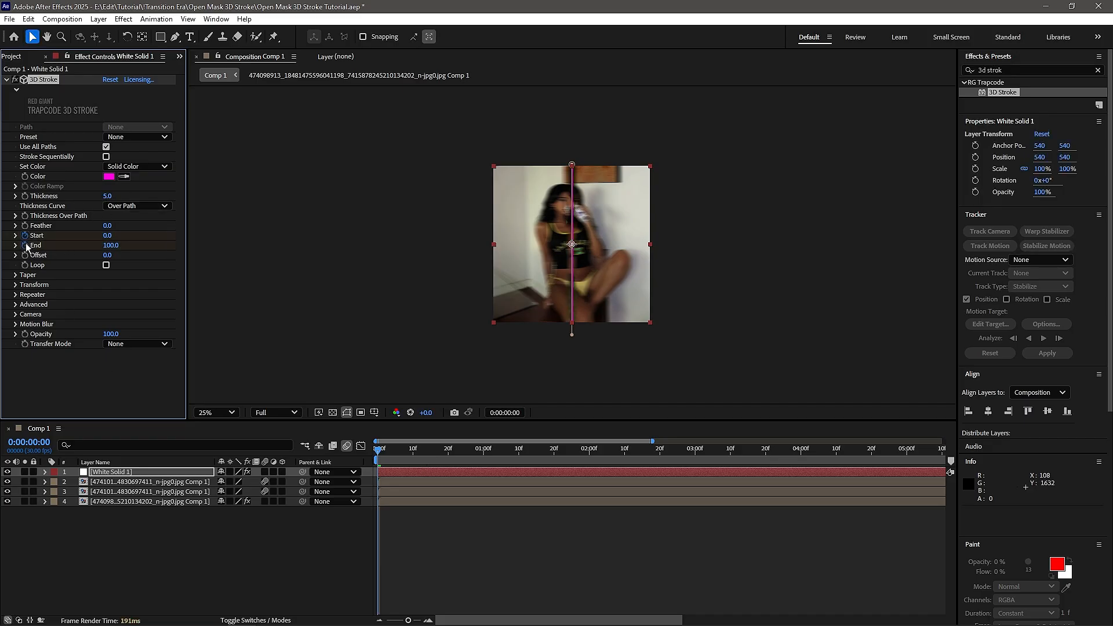
# - Keyframe the 3D Stroke's Start and End at 0:00:00:00, reveal them in the timeline and set End to 0
pyautogui.press('u')
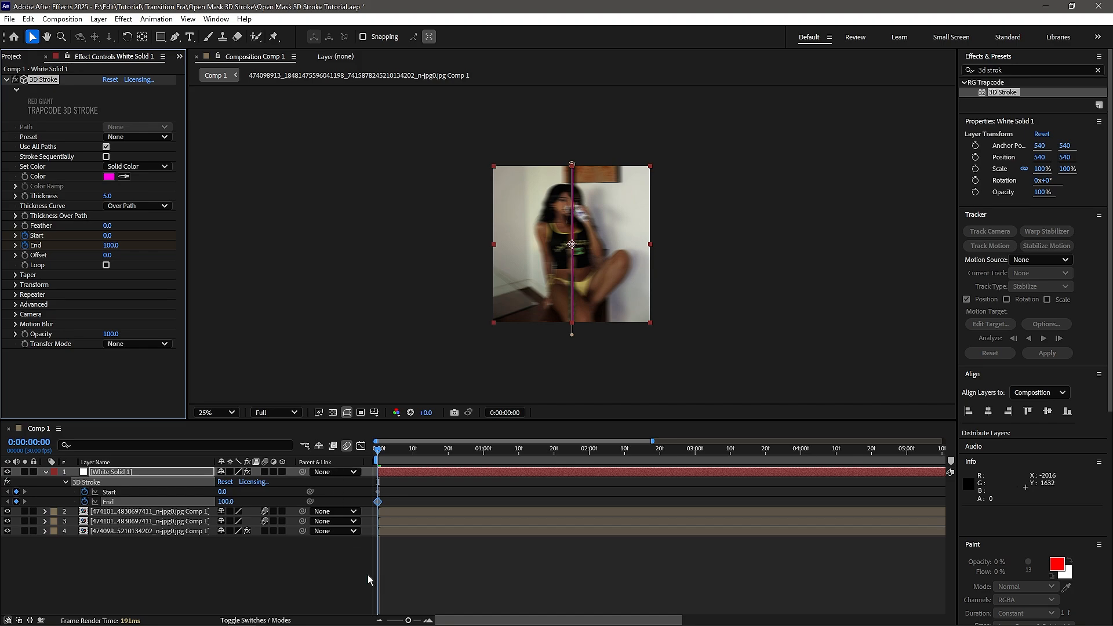
pyautogui.click(221, 551)
pyautogui.press('Return')
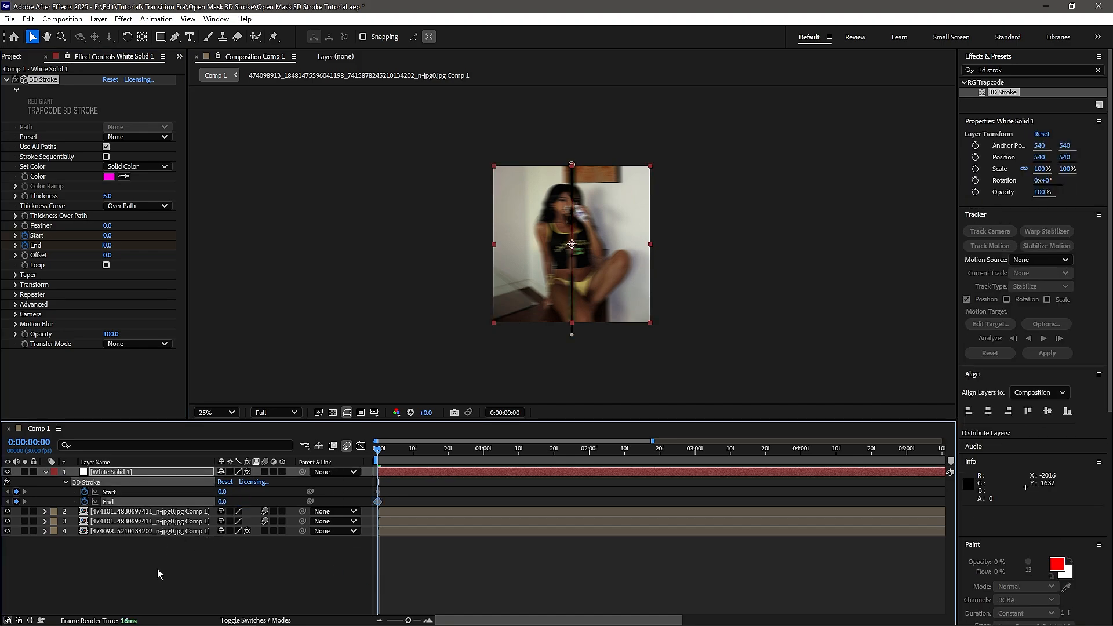
# - Undo the last End change and keyframe the 3D Stroke's End at 0 at 0:00:01:00
pyautogui.scroll(3, 394, 507)
pyautogui.scroll(-2, 472, 474)
pyautogui.hotkey('ctrl', 'z')
pyautogui.moveTo(393, 457); pyautogui.dragTo(580, 458)
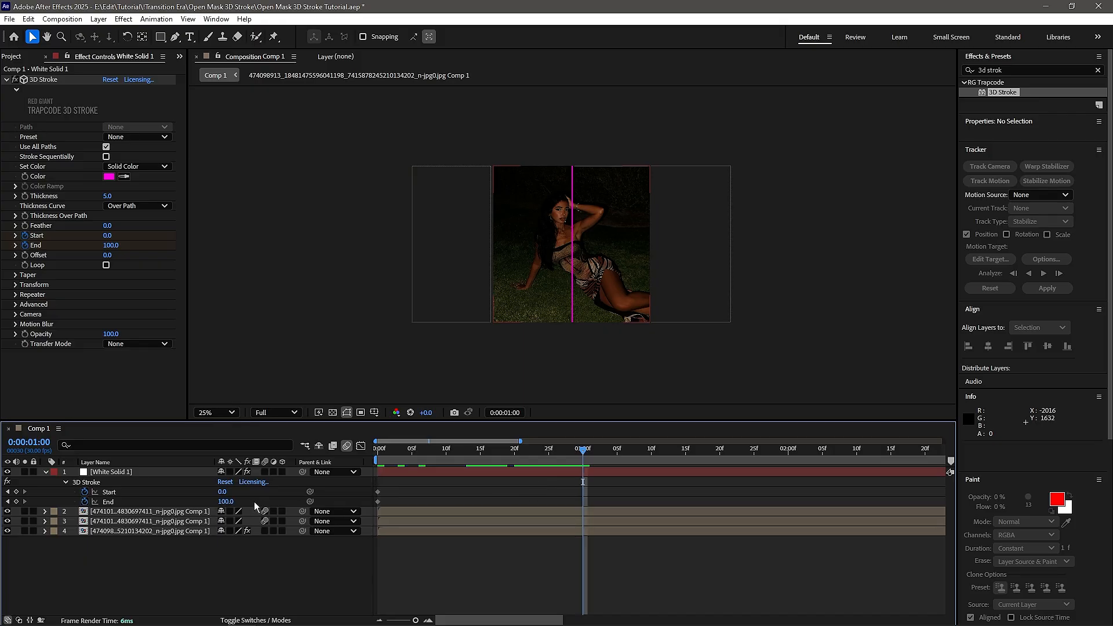
pyautogui.write('0')
pyautogui.press('Return')
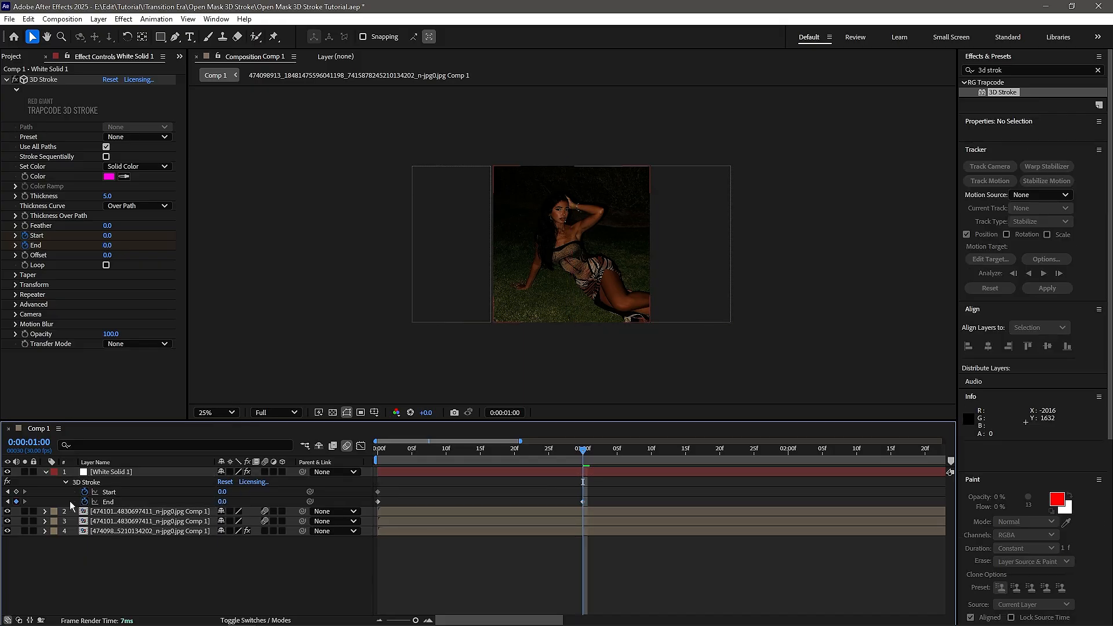
# - Remove the keyframing from the 3D Stroke's Start and reveal all modified properties of the white solid
pyautogui.click(84, 492)
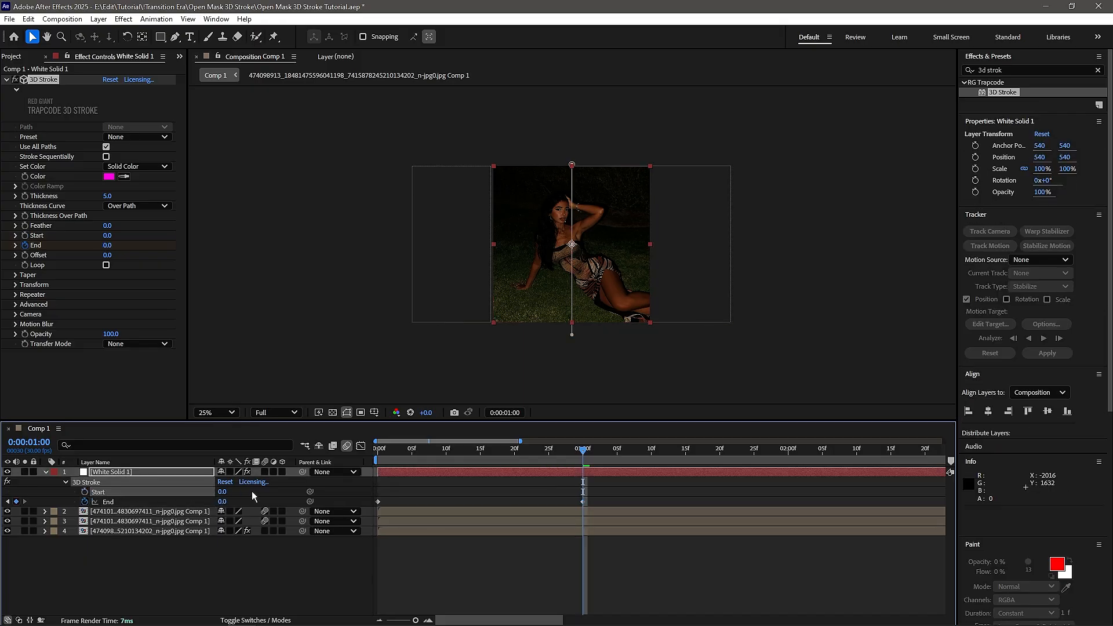
pyautogui.press('u')
pyautogui.press('u')
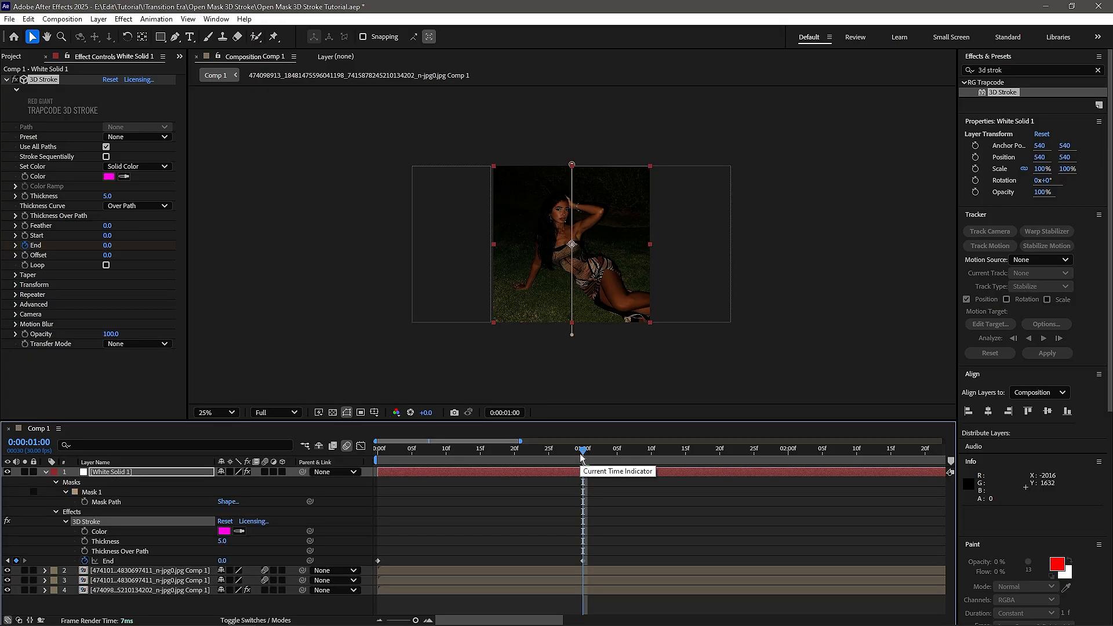
# - Apply Easy Ease to both End keyframes of the 3D Stroke and preview the line animation
pyautogui.moveTo(582, 457); pyautogui.dragTo(251, 514)
pyautogui.moveTo(652, 539); pyautogui.dragTo(351, 576)
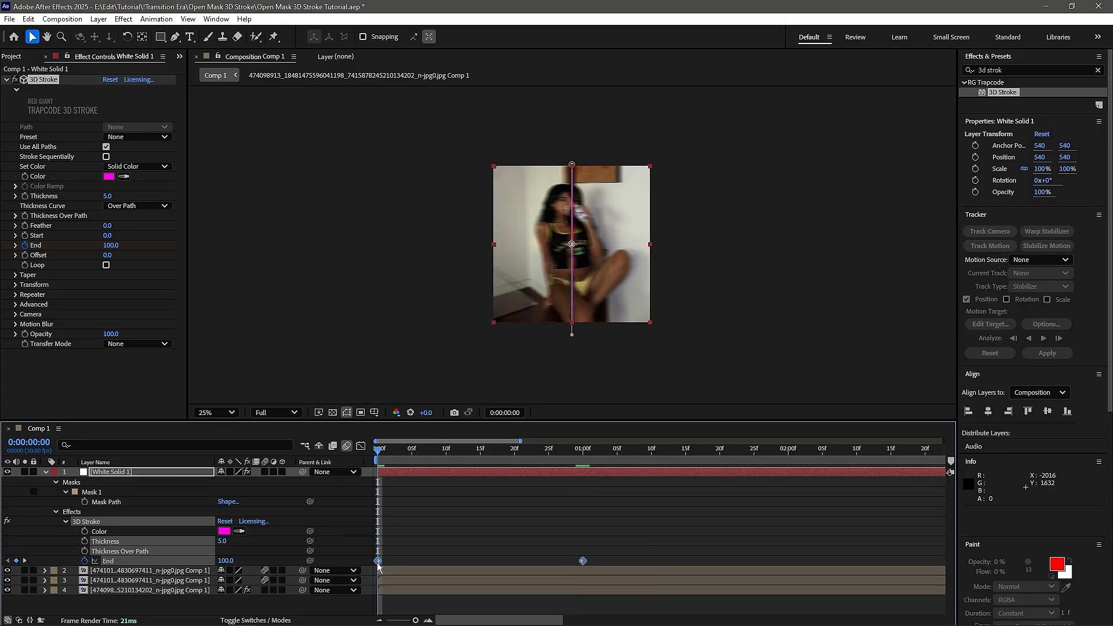
pyautogui.rightClick(378, 562)
pyautogui.moveTo(442, 552)
pyautogui.click(545, 461)
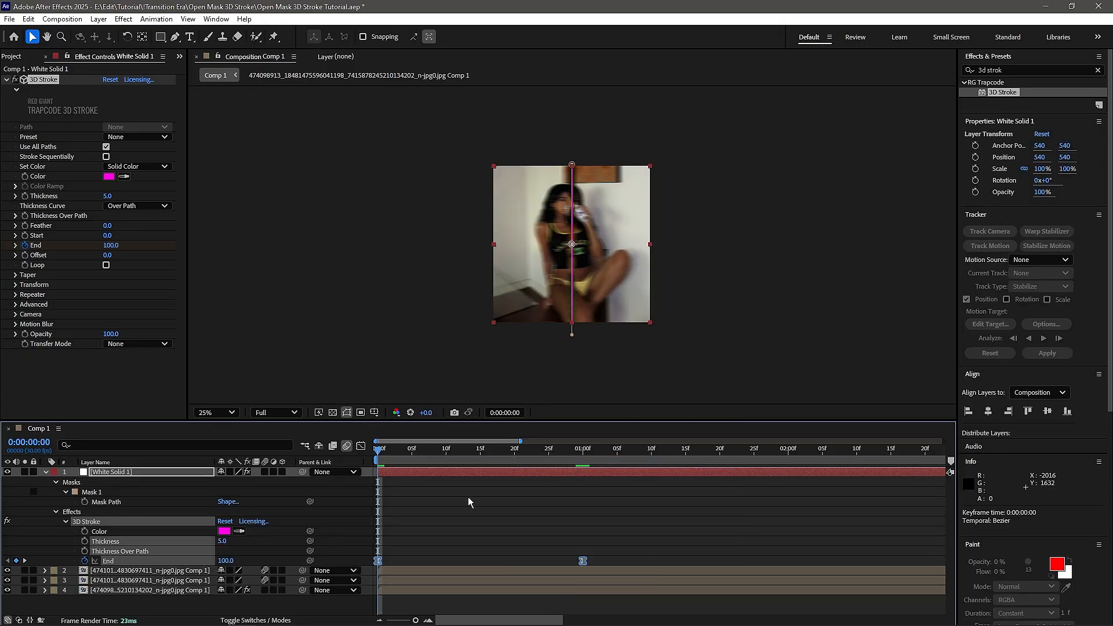
pyautogui.press('space')
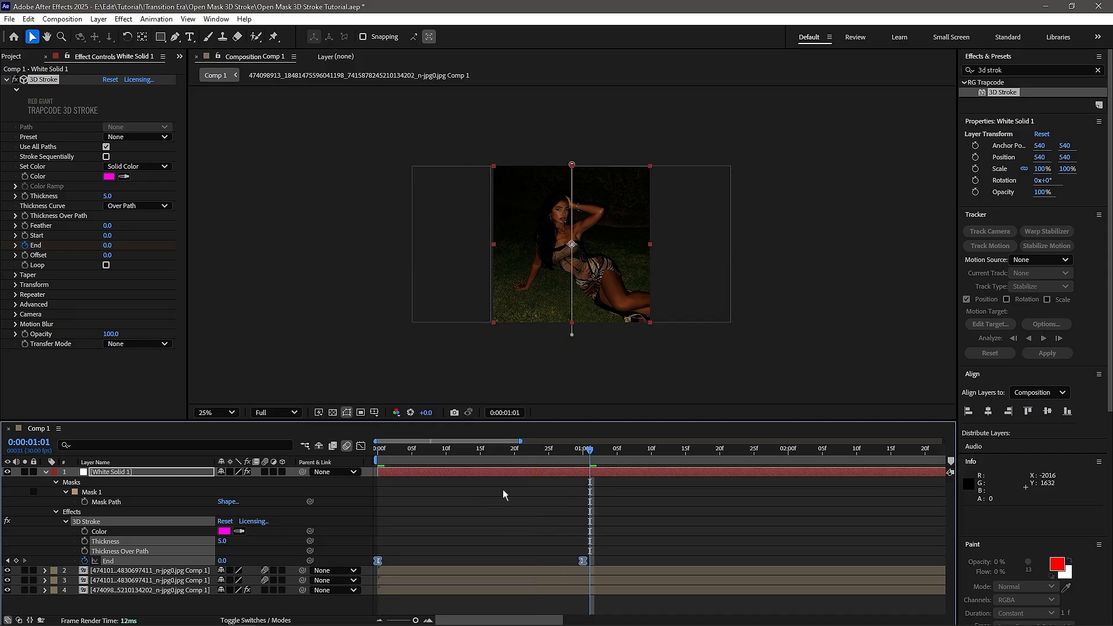
pyautogui.press('space')
# - Reshape the End speed graph so the line retracts fastest at the start and eases out slowly, and preview it
pyautogui.click(360, 445)
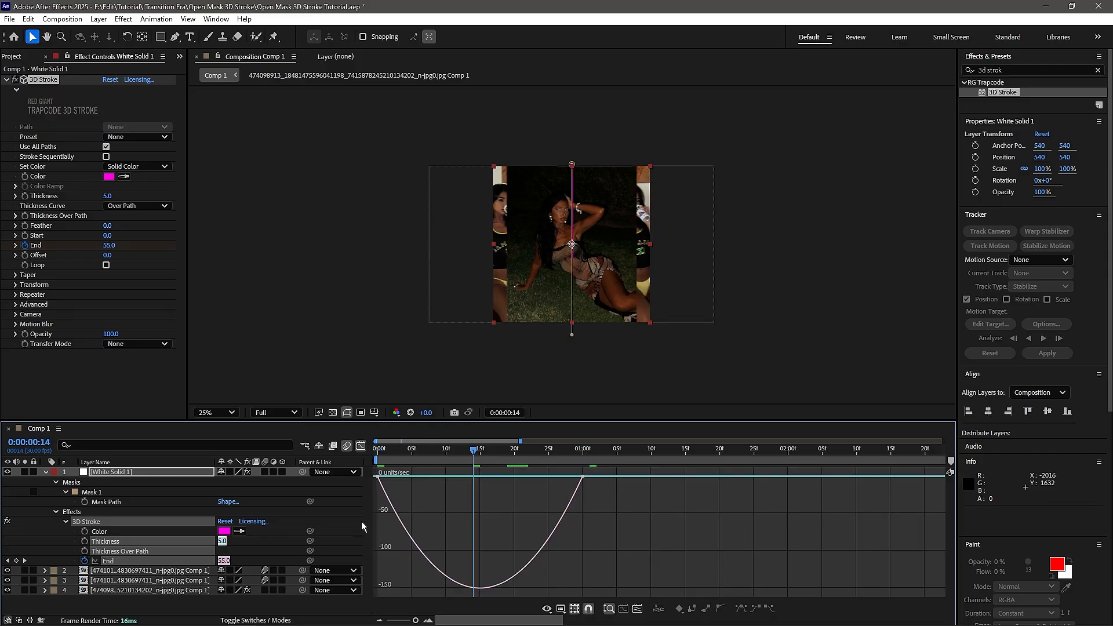
pyautogui.click(263, 546)
pyautogui.click(140, 561)
pyautogui.moveTo(436, 489); pyautogui.dragTo(345, 466)
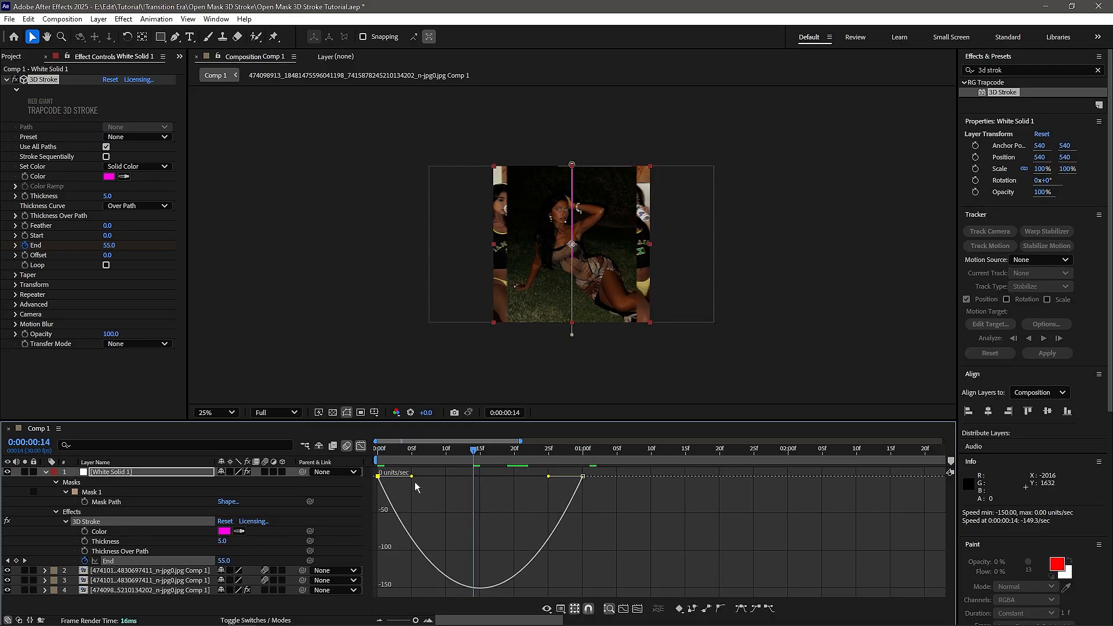
pyautogui.moveTo(413, 476); pyautogui.dragTo(568, 467)
pyautogui.moveTo(548, 477); pyautogui.dragTo(219, 487)
pyautogui.press('space')
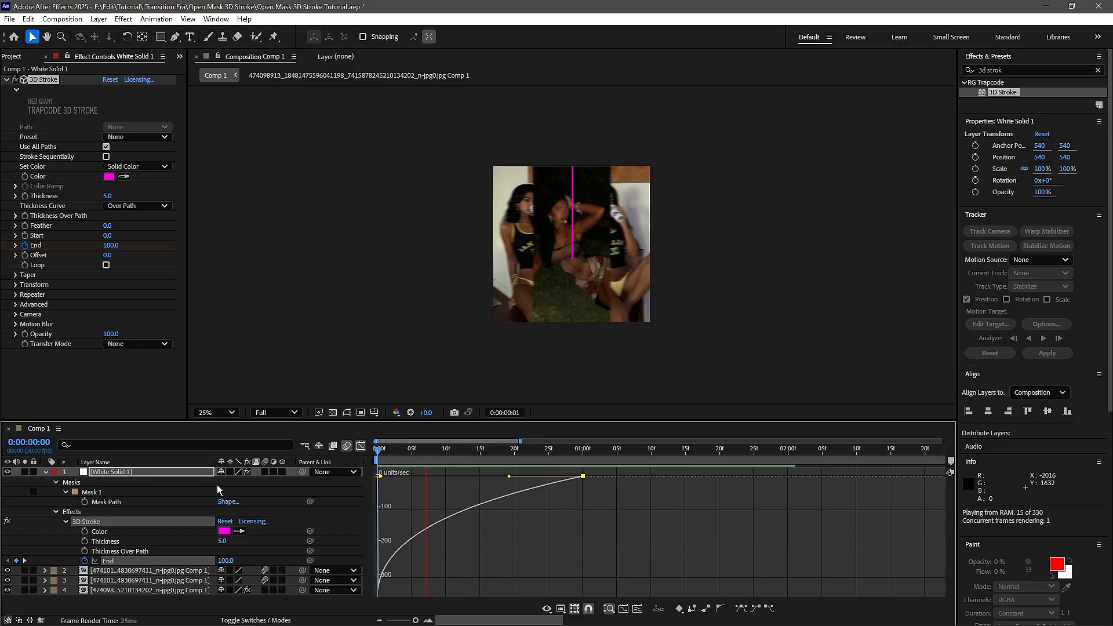
pyautogui.press('space')
# - Steepen the start of the End speed curve by adjusting its ease handles, preview it and return to the timeline's layer view
pyautogui.moveTo(509, 476); pyautogui.dragTo(411, 477)
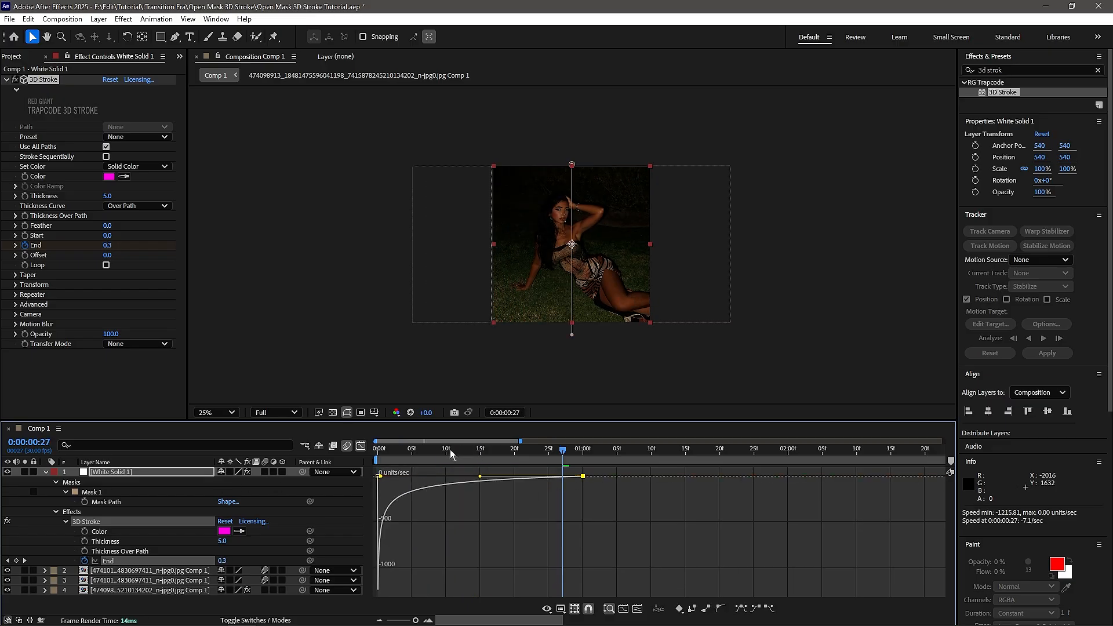
pyautogui.press('space')
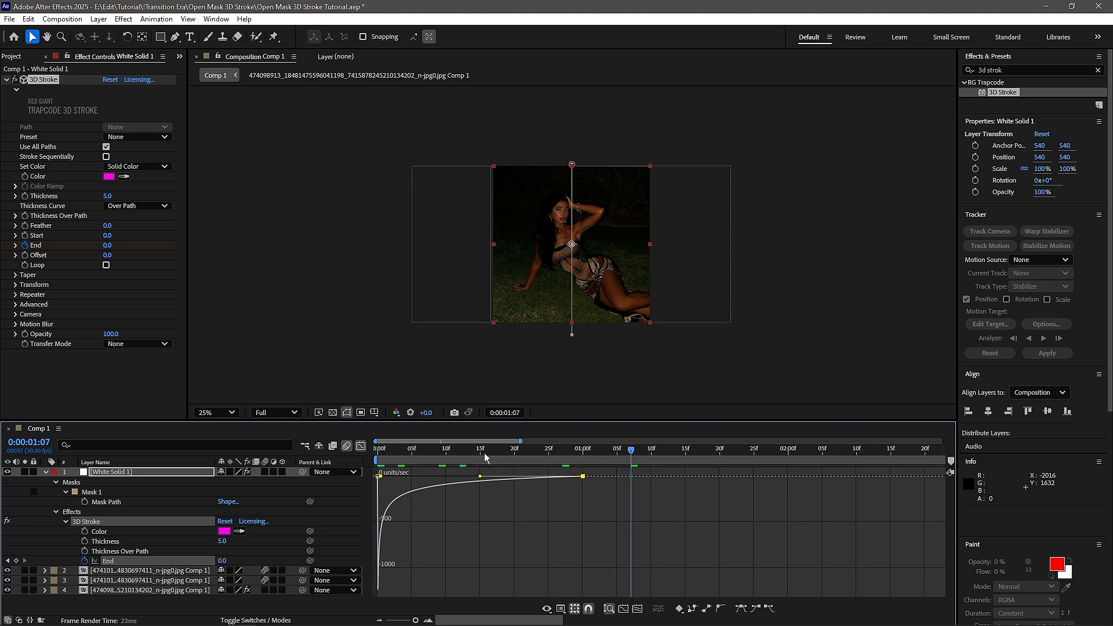
pyautogui.moveTo(485, 454); pyautogui.dragTo(4, 492)
pyautogui.press('space')
pyautogui.press('space')
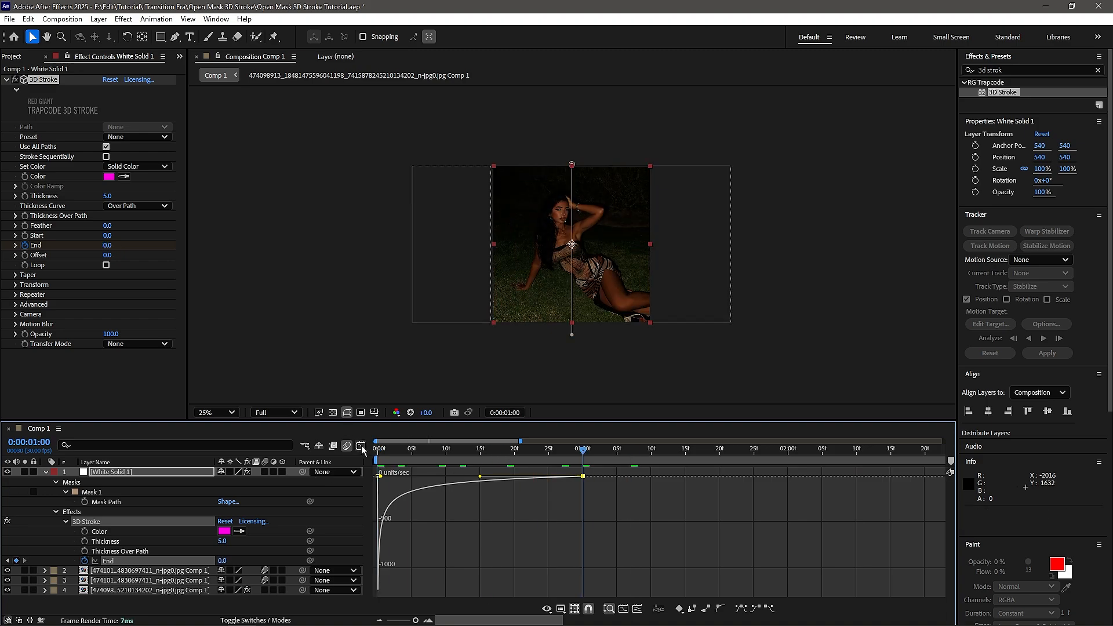
pyautogui.click(361, 447)
pyautogui.click(479, 537)
pyautogui.moveTo(475, 455); pyautogui.dragTo(370, 450)
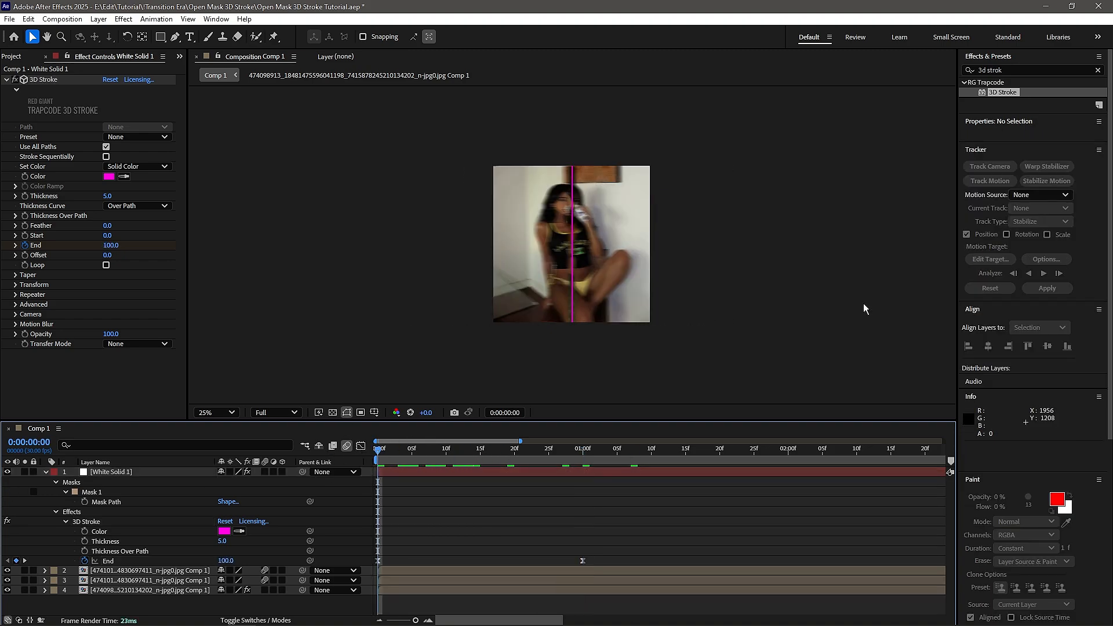
# - Find Deep Glow, apply it to the white solid with Exposure 0.40 and Radius 255, and preview the glowing line
pyautogui.click(1036, 70)
pyautogui.write('deep')
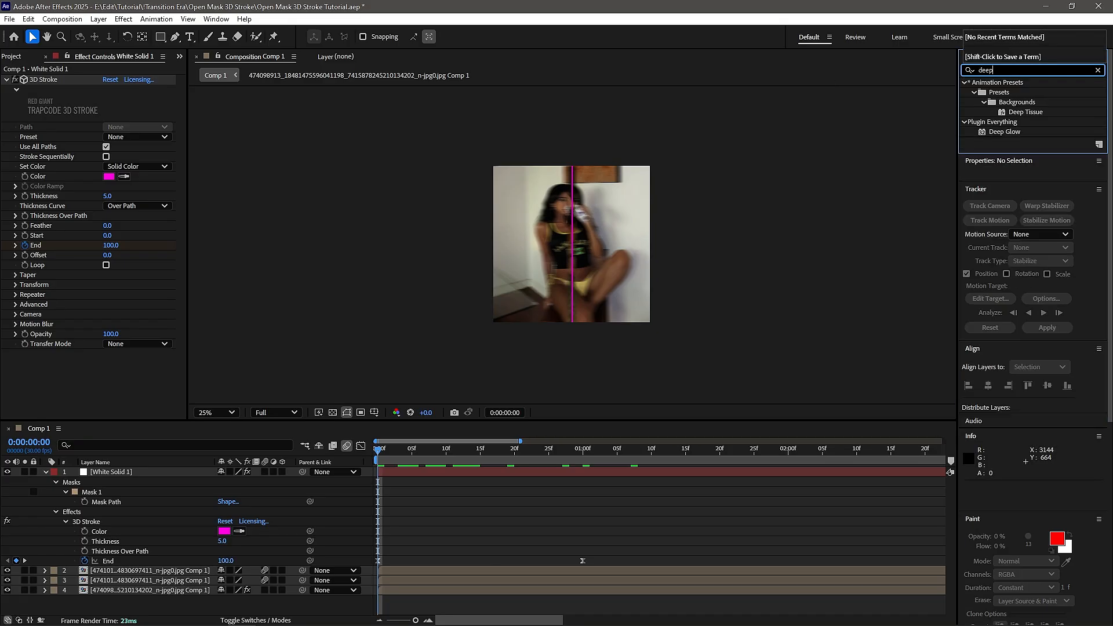
pyautogui.write(' glow')
pyautogui.moveTo(1005, 92); pyautogui.dragTo(96, 332)
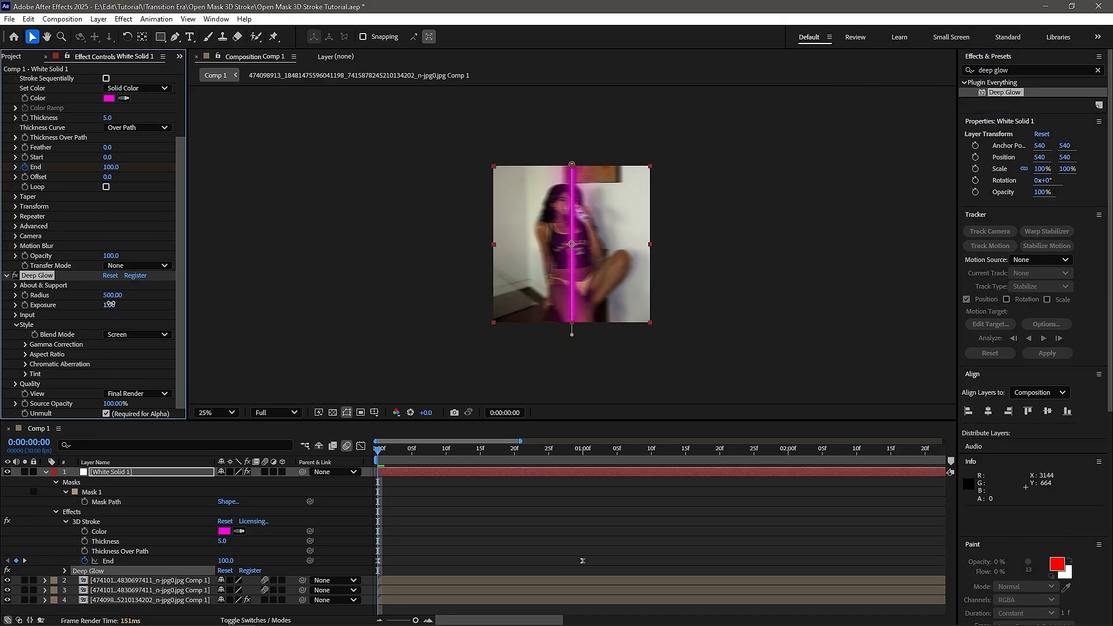
pyautogui.moveTo(111, 306); pyautogui.dragTo(130, 299)
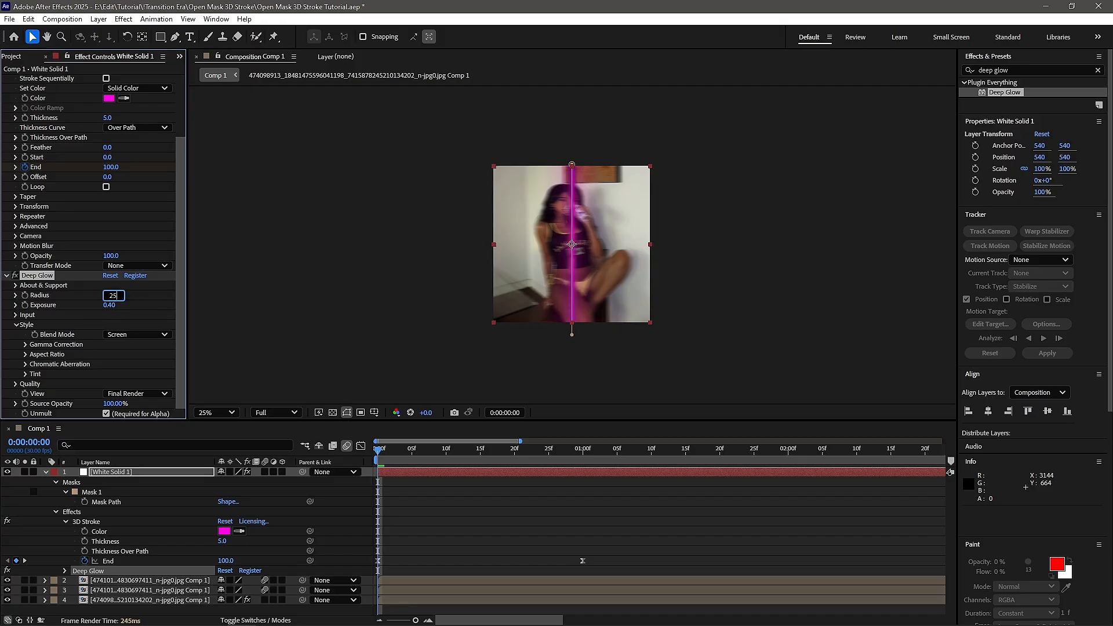
pyautogui.click(464, 520)
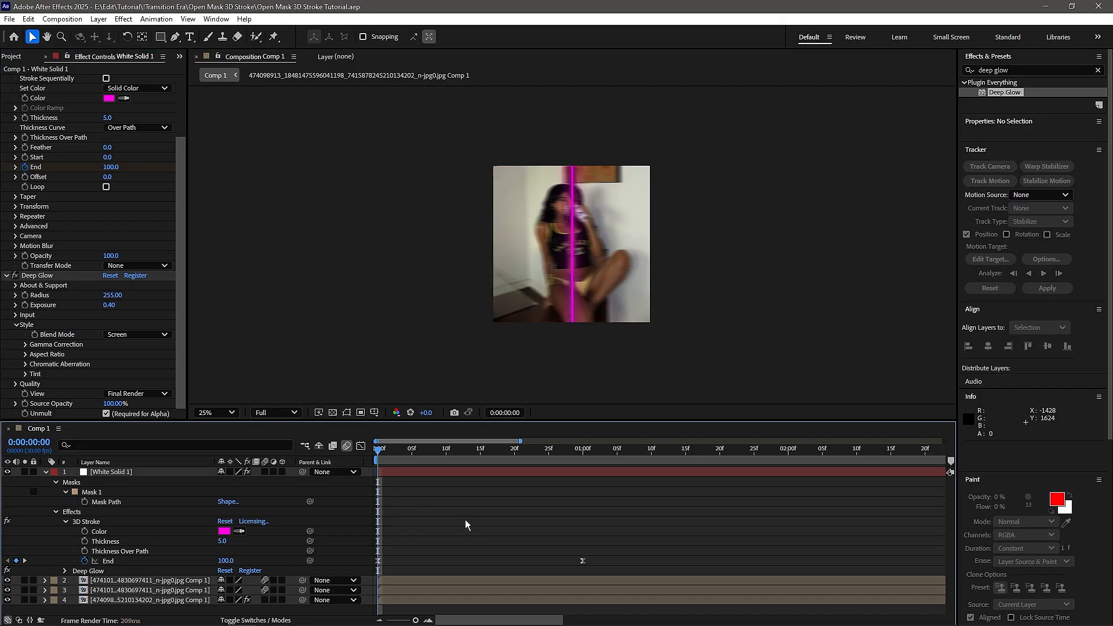
pyautogui.press('space')
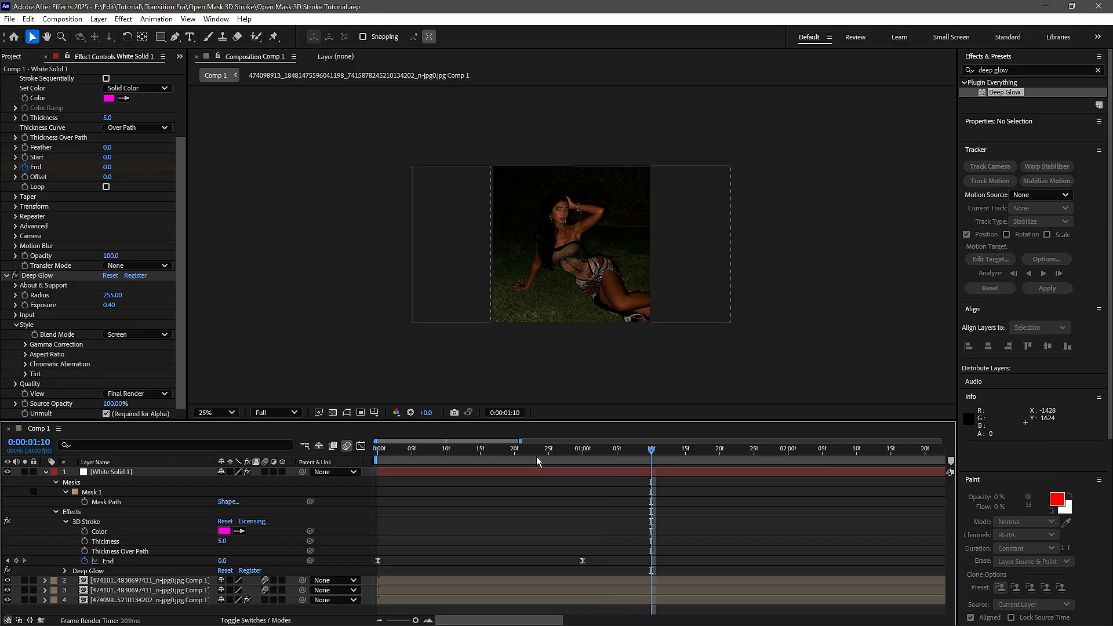
pyautogui.press('space')
pyautogui.press('space')
pyautogui.press('space')
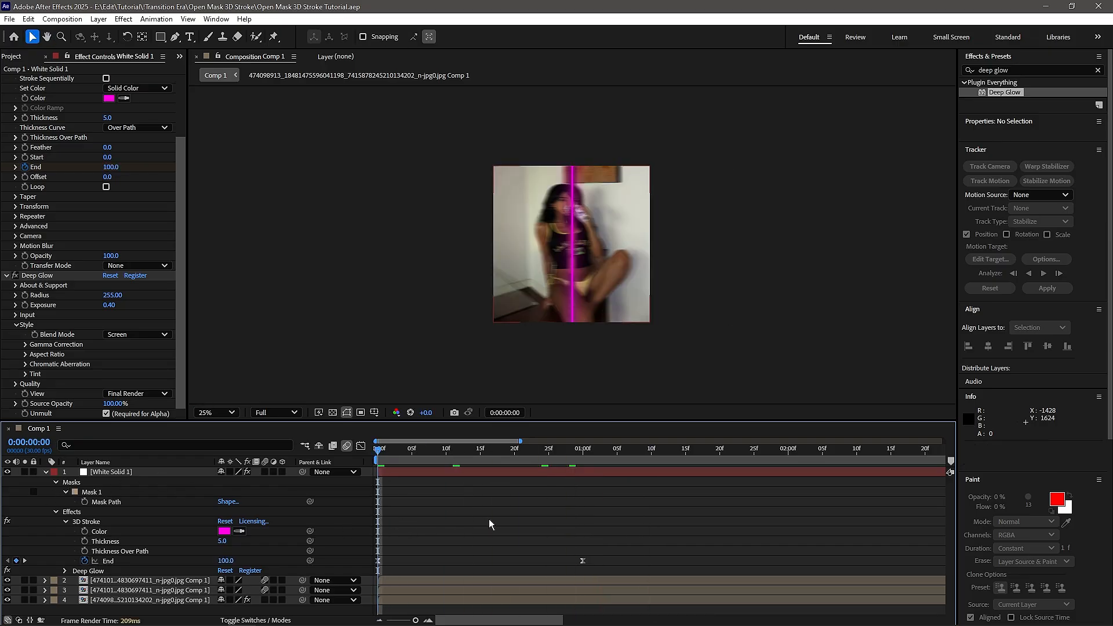
# - Add an adjustment layer above the white solid and duplicate it twice
pyautogui.rightClick(201, 385)
pyautogui.moveTo(324, 392)
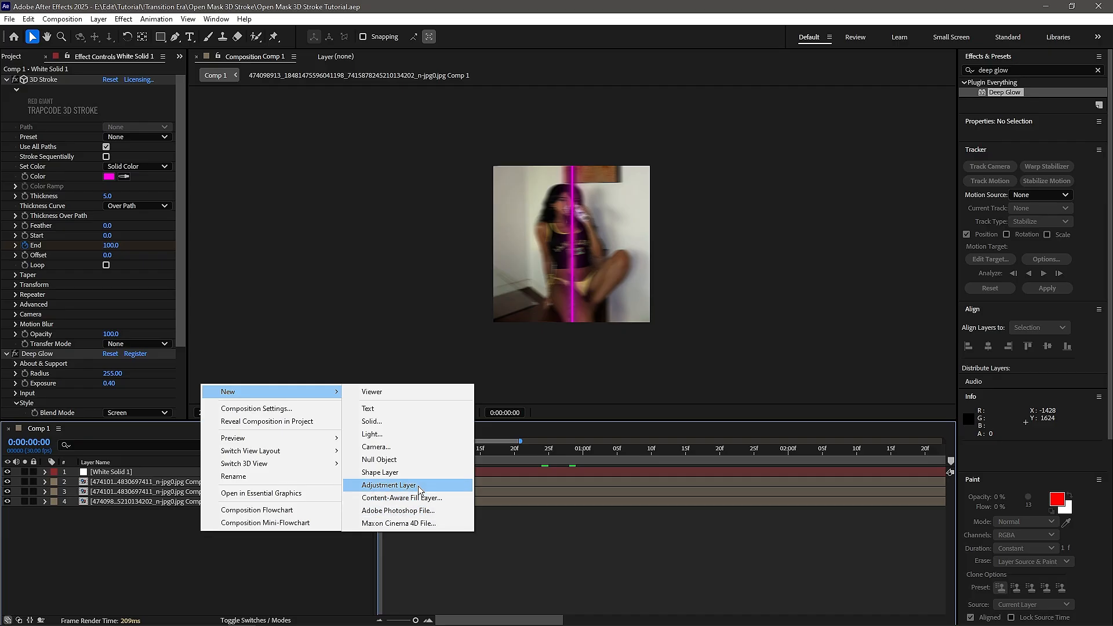
pyautogui.click(418, 486)
pyautogui.hotkey('ctrl', 'd')
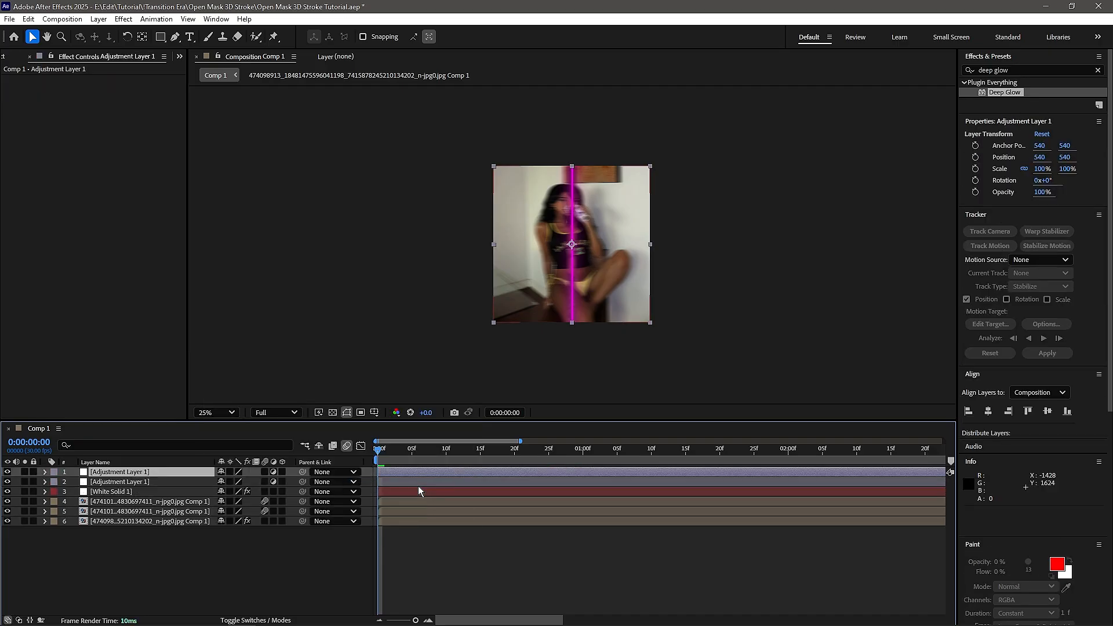
pyautogui.hotkey('ctrl', 'd')
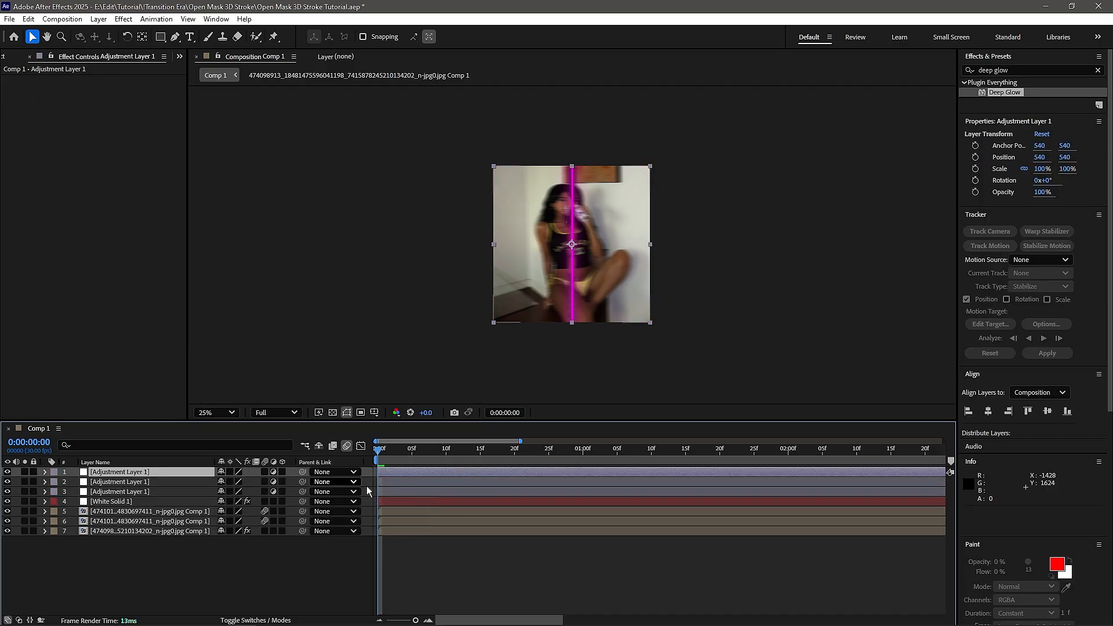
# - Shift the animation keyframes of the white solid and image layers to begin at about 0:00:00:20
pyautogui.click(144, 511)
pyautogui.click(169, 530)
pyautogui.click(478, 584)
# - Search the presets for "slaidaep" and apply Slaidaep Smooth Zoom Out to the lowest adjustment layer at 0:00:00:00
pyautogui.click(397, 494)
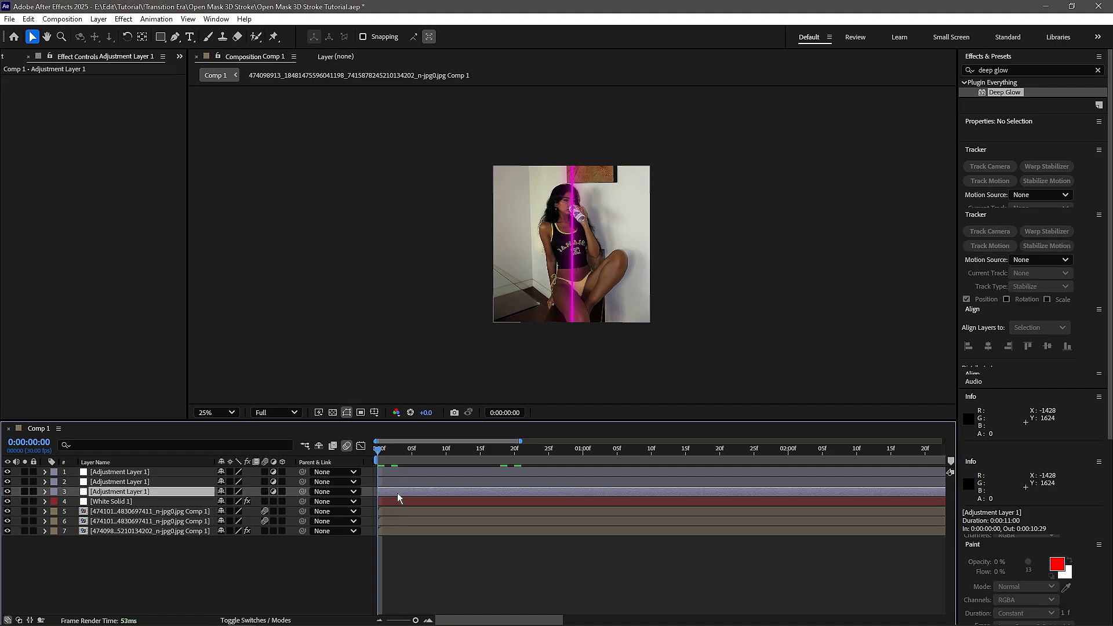
pyautogui.click(1098, 70)
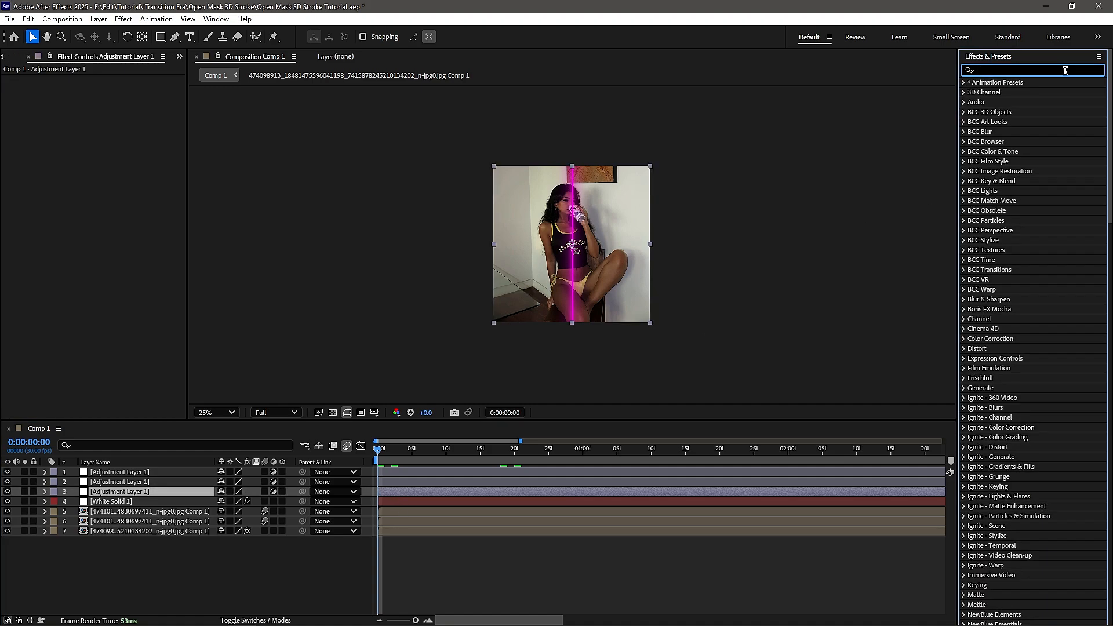
pyautogui.write('slaidaep')
pyautogui.doubleClick(1064, 418)
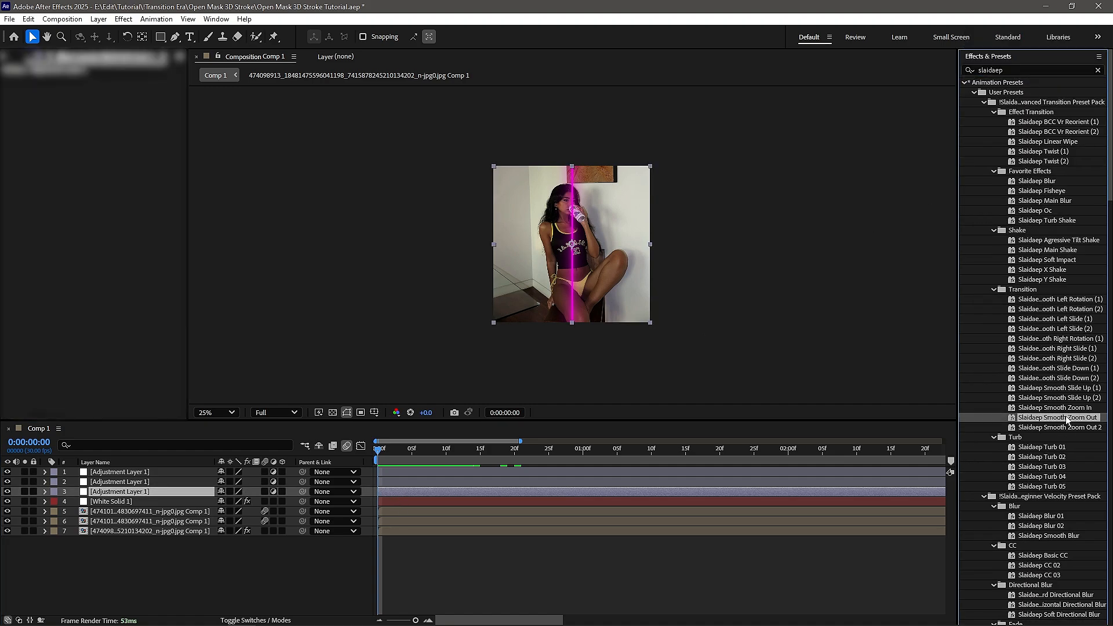
# - Apply the Slaidaep Oc and Slaidaep Turb Shake presets to the middle adjustment layer
pyautogui.click(417, 482)
pyautogui.doubleClick(1045, 211)
pyautogui.doubleClick(1054, 221)
# - Apply the Slaidaep Smooth Zoom Out 2 and Slaidaep Fisheye presets to the uppermost adjustment layer at 0:00:00:20
pyautogui.click(515, 450)
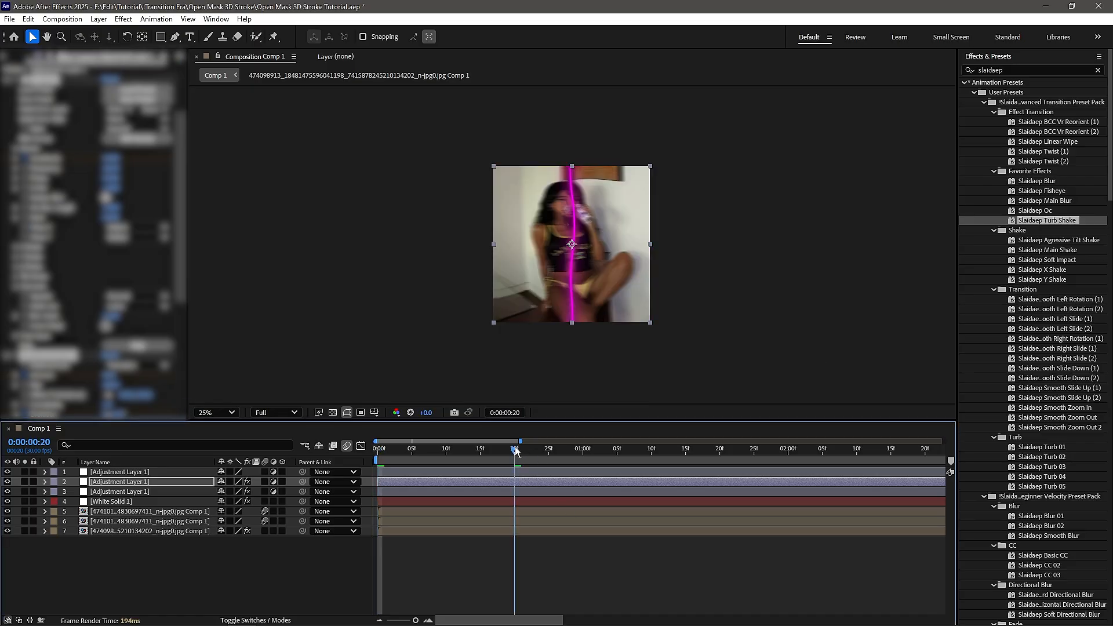
pyautogui.click(544, 472)
pyautogui.doubleClick(1061, 428)
pyautogui.doubleClick(1042, 191)
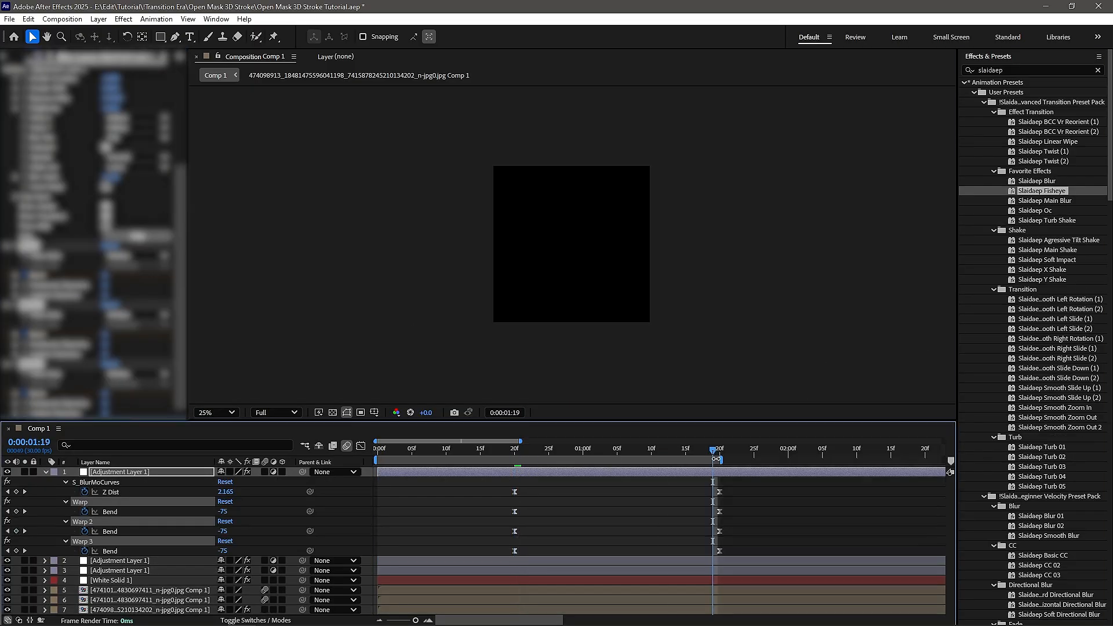
# - Split the white solid at 0:00:00:20 and delete the portion before it
pyautogui.click(497, 581)
pyautogui.hotkey('ctrl', 'shift', 'd')
pyautogui.click(488, 589)
pyautogui.press('Delete')
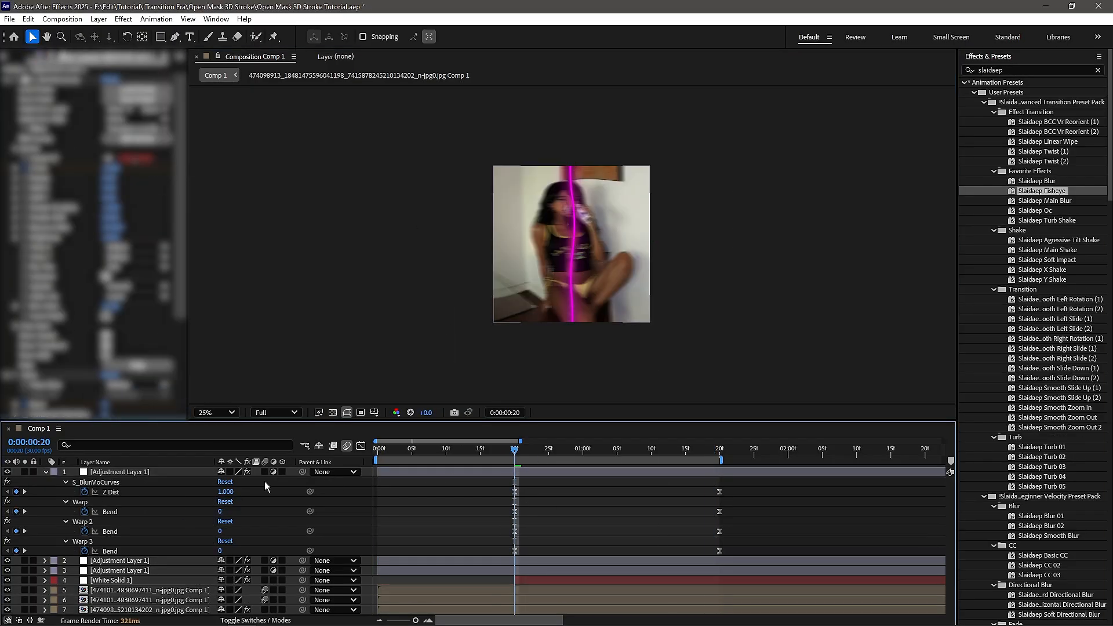
# - Preview the transition from the start, reveal the adjustment layers' expressions and dismiss the error dialogs
pyautogui.moveTo(406, 454); pyautogui.dragTo(338, 472)
pyautogui.press('e')
pyautogui.press('space')
pyautogui.press('e')
pyautogui.press('e')
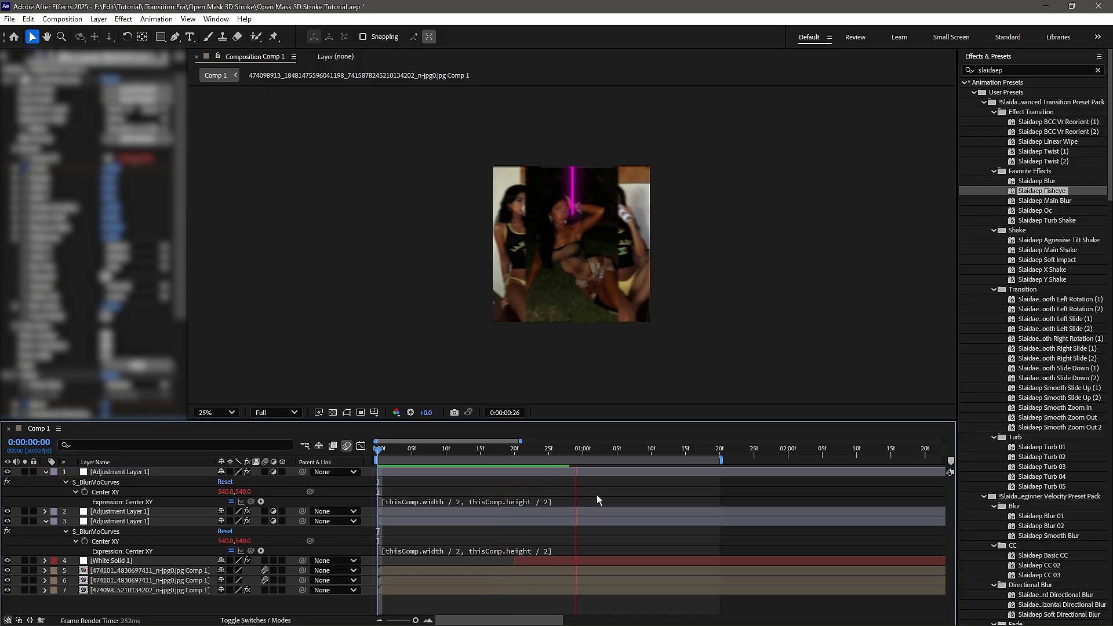
pyautogui.click(653, 368)
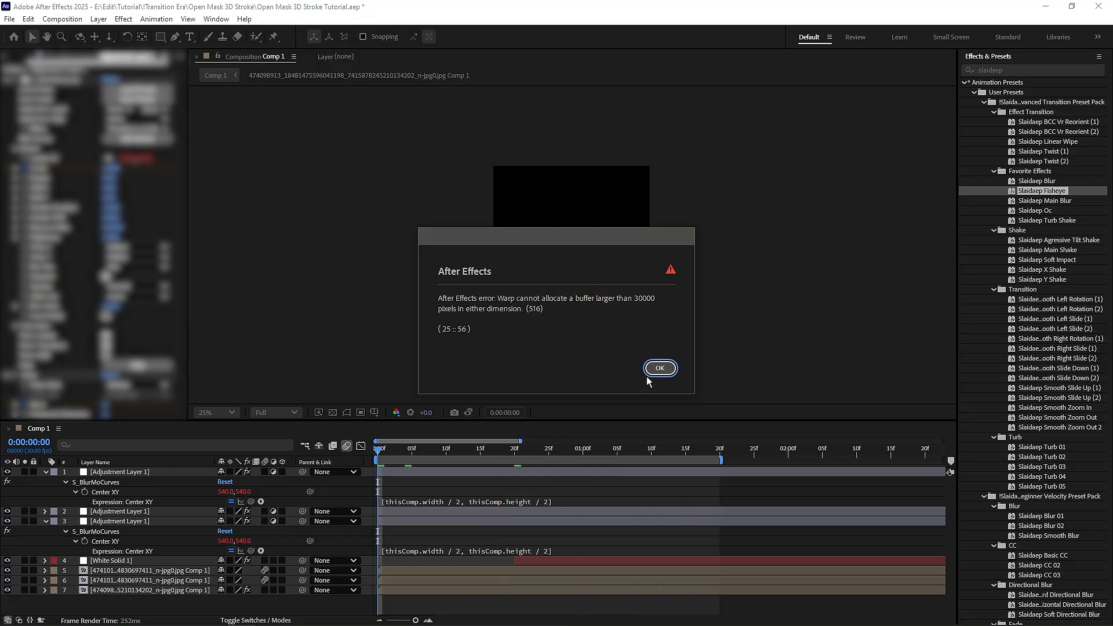
pyautogui.click(650, 374)
# - Pre-compose the white solid and the three image layers into a single composition below the adjustment layers
pyautogui.click(145, 561)
pyautogui.keyDown('shift'); pyautogui.click(171, 590); pyautogui.keyUp('shift')
pyautogui.rightClick(174, 589)
pyautogui.click(203, 542)
pyautogui.click(617, 410)
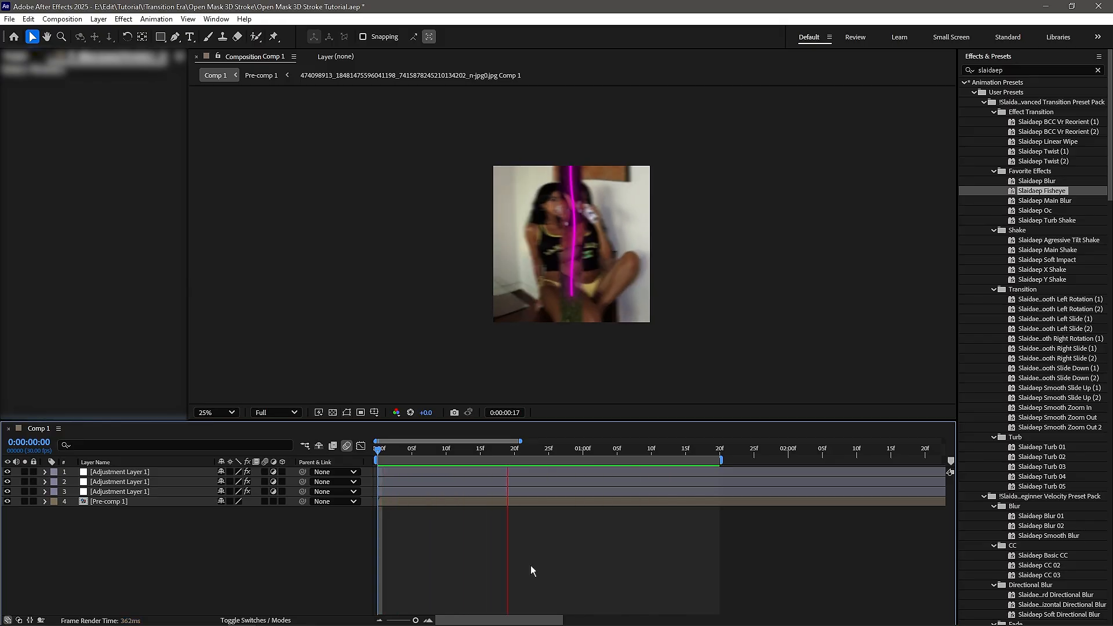
# - Play back the combined transition and scrub through its opening frames around 0:00:00:08
pyautogui.press('space')
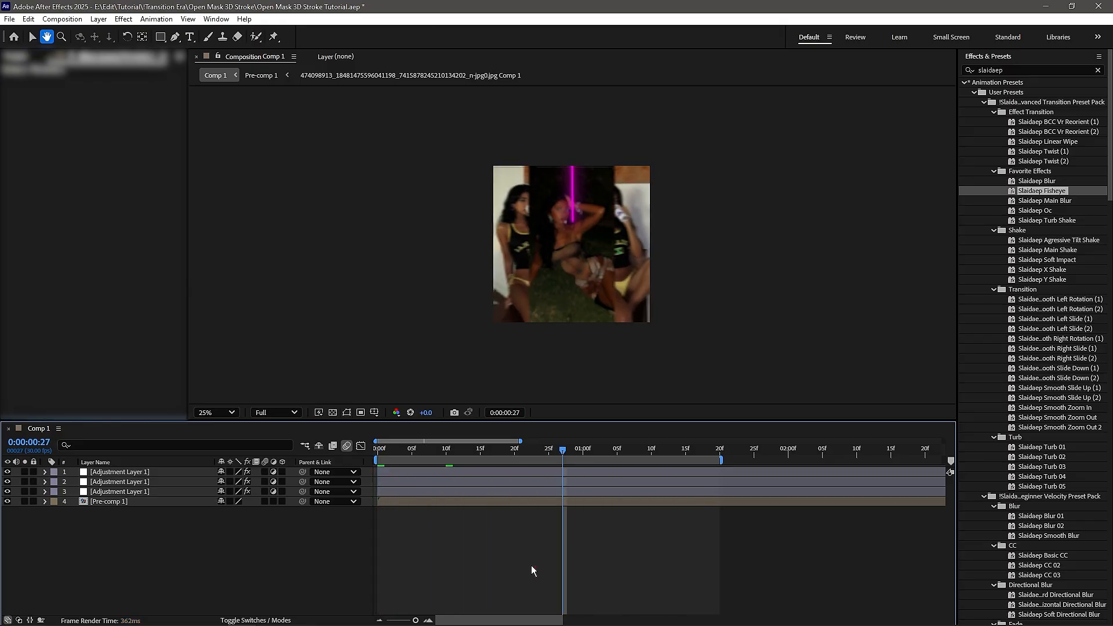
pyautogui.click(452, 451)
pyautogui.press('space')
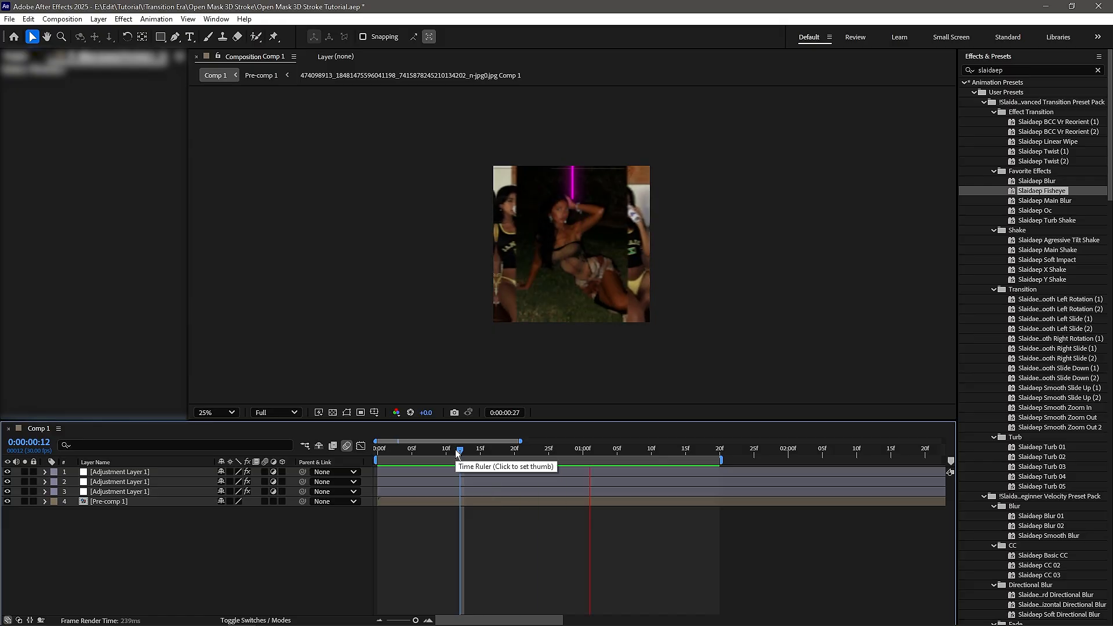
pyautogui.moveTo(462, 454); pyautogui.dragTo(435, 455)
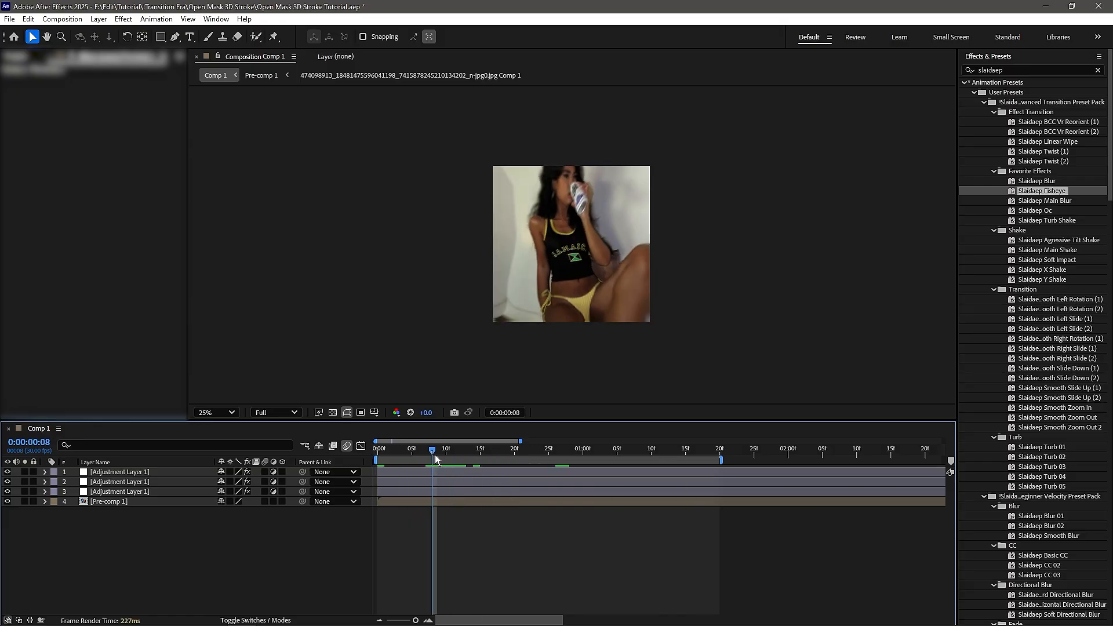